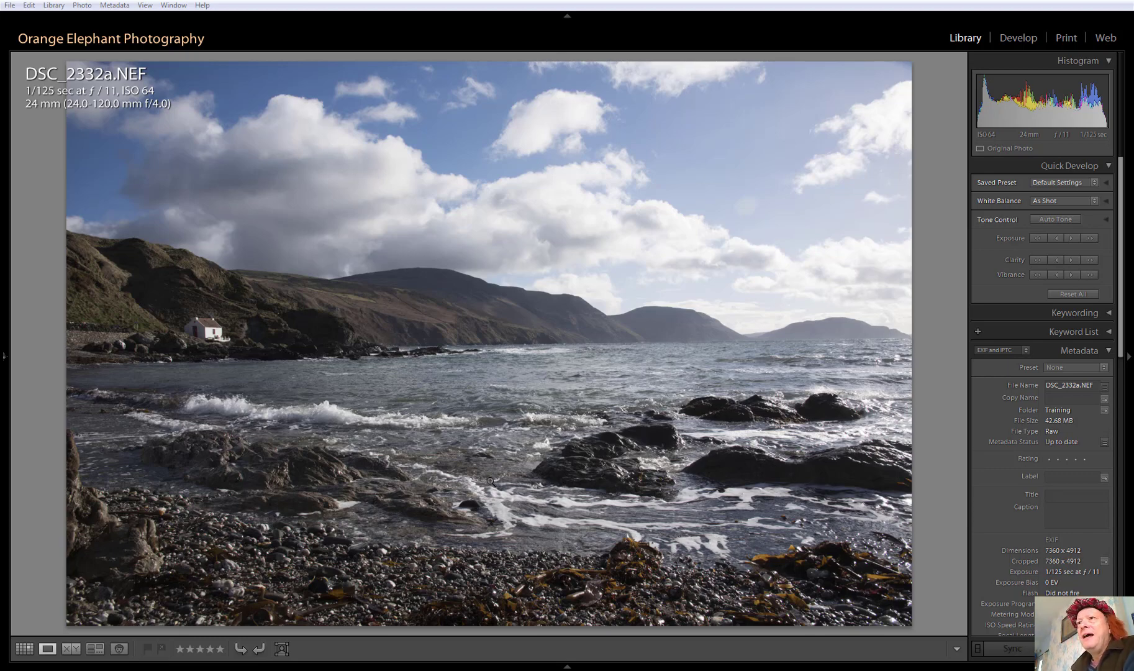
Step: Examine the camera's focus points on the seascape photo with the Show Focus Points plug-in, and close the plug-in
click(54, 6)
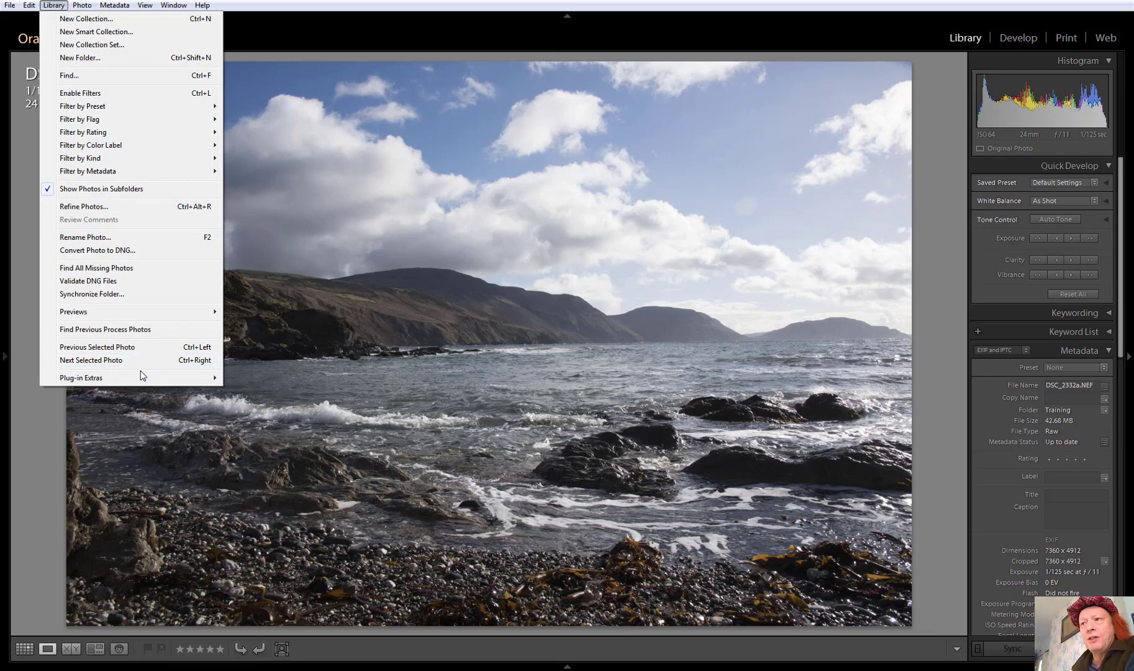
mouse_move(146, 377)
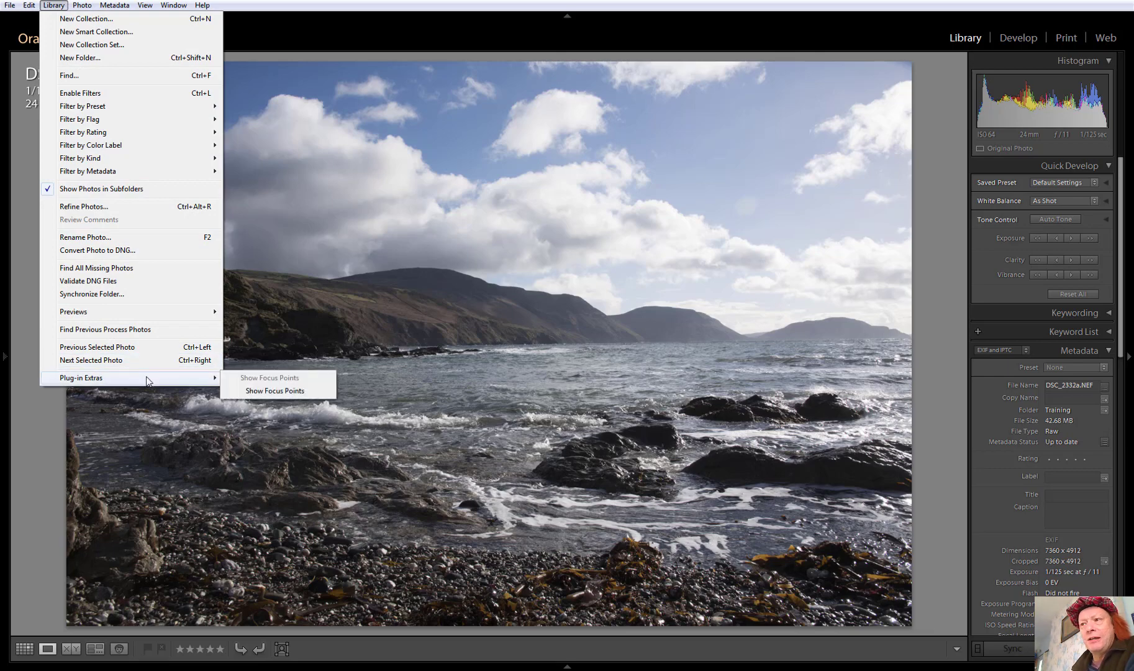
click(276, 392)
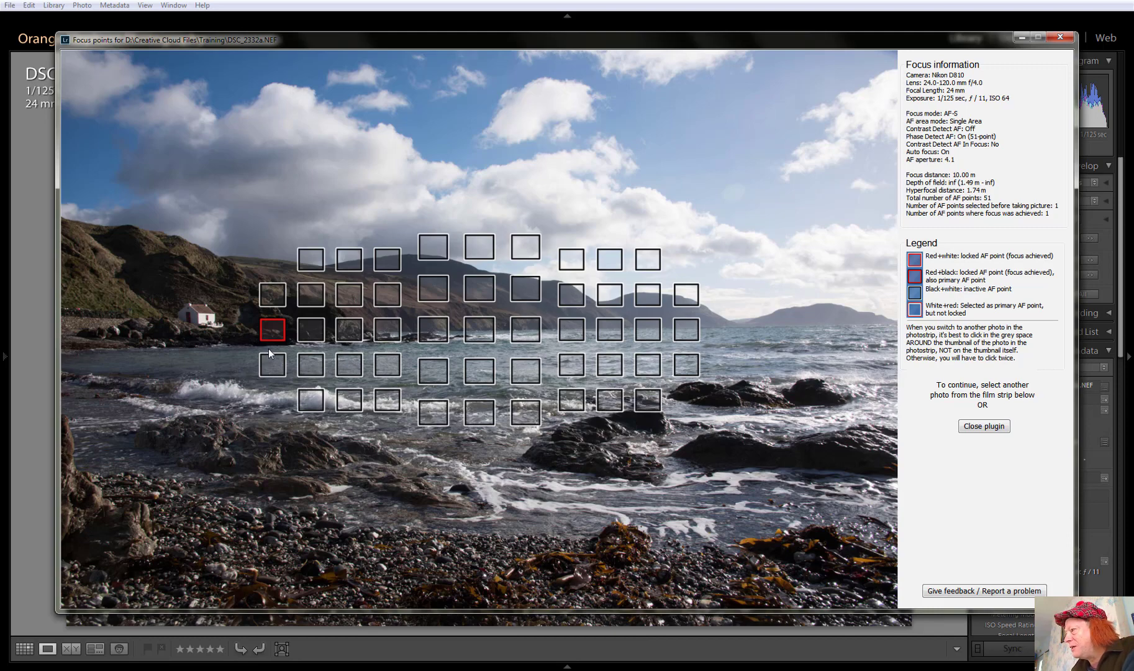
click(983, 425)
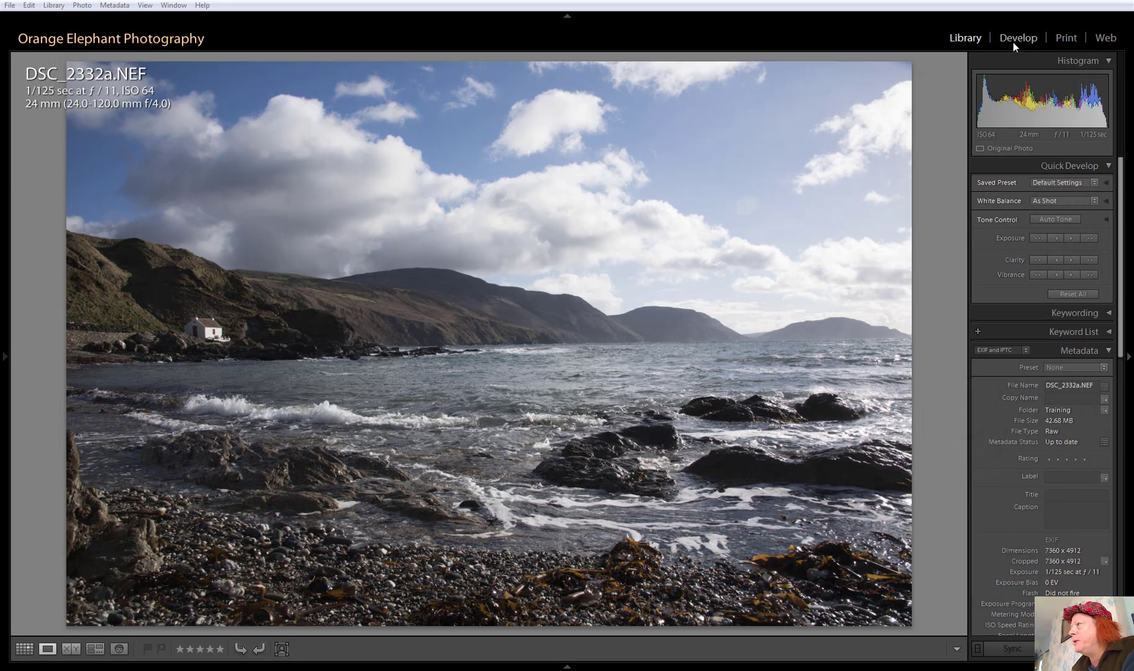
Step: Straighten the photo in the Develop module along the distant sea horizon, rotating it by about 1.02 degrees
click(1013, 38)
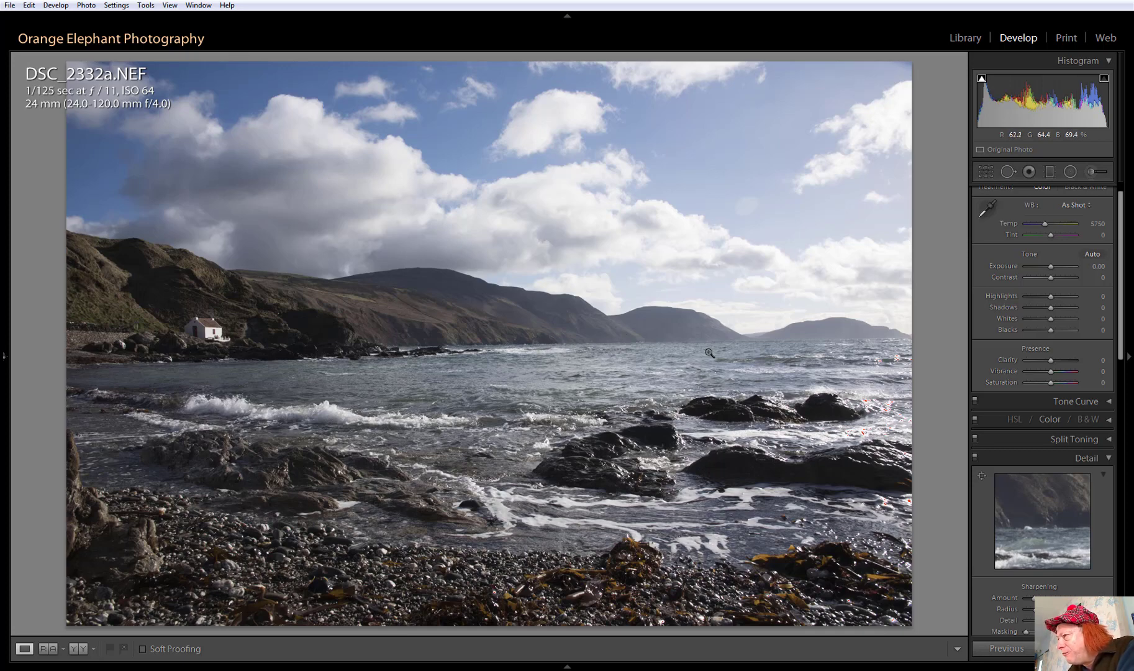
click(987, 172)
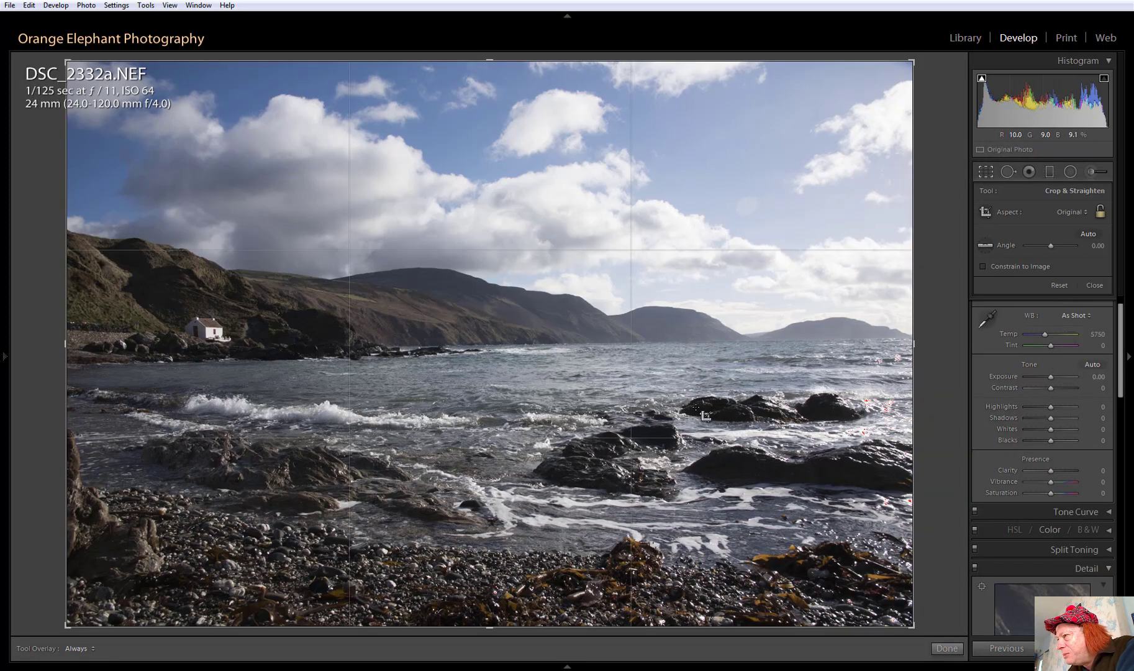
click(984, 247)
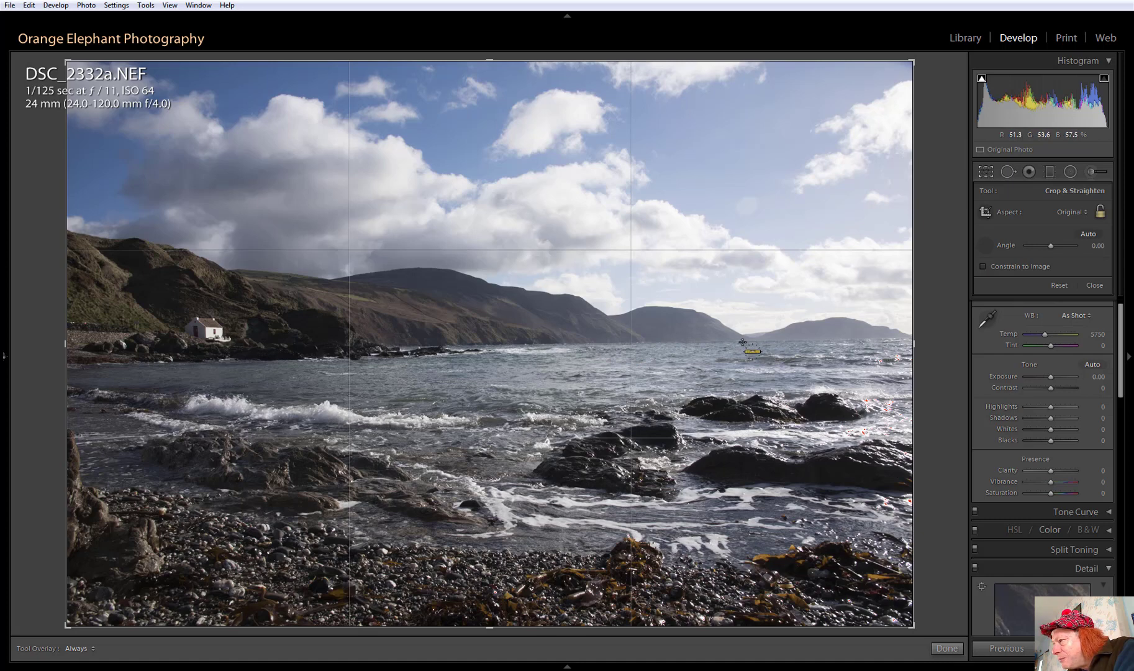
drag(744, 341, 910, 339)
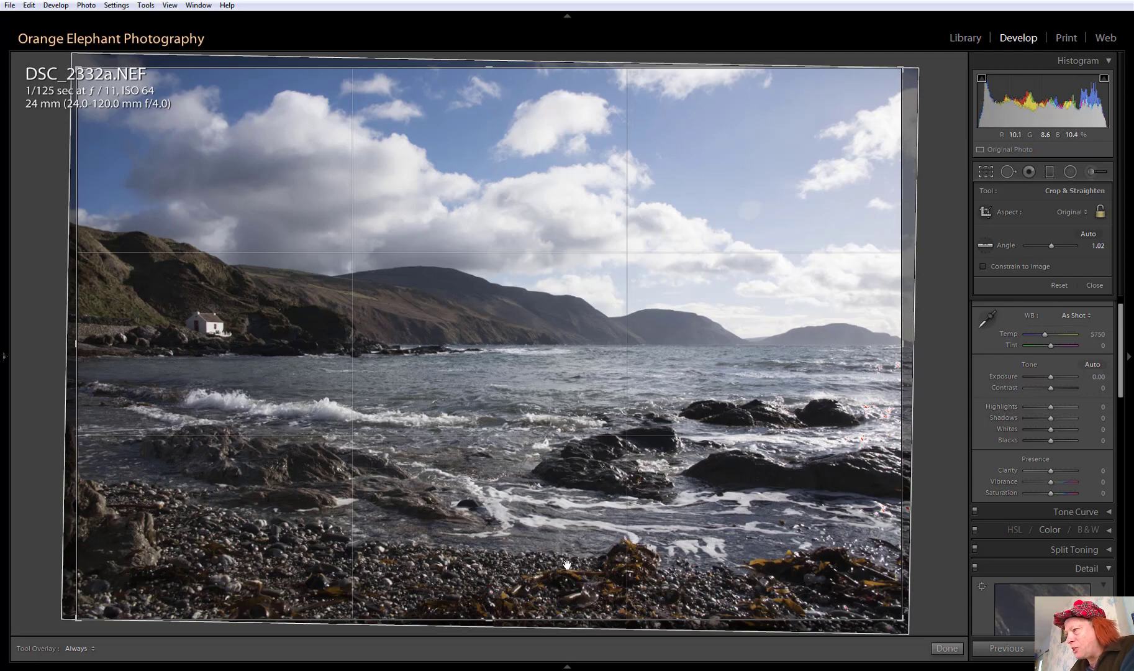
Step: Crop the pebble beach off the lower part of the photo, cutting just through the foreground rocks, and apply the crop
drag(489, 619, 505, 545)
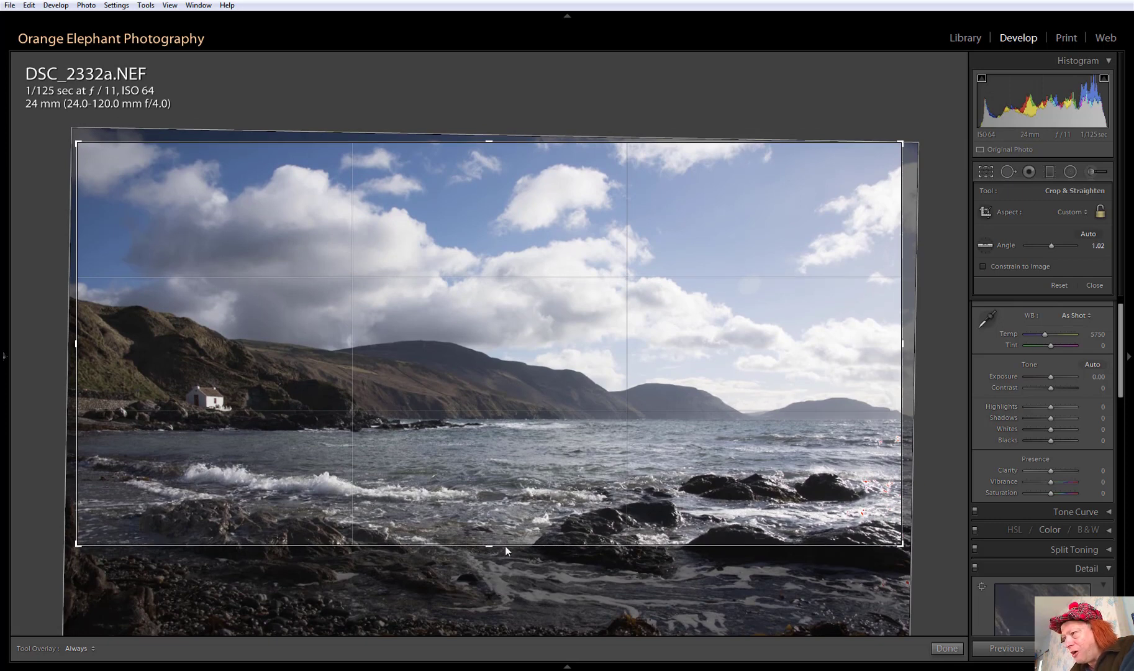
drag(505, 547, 505, 546)
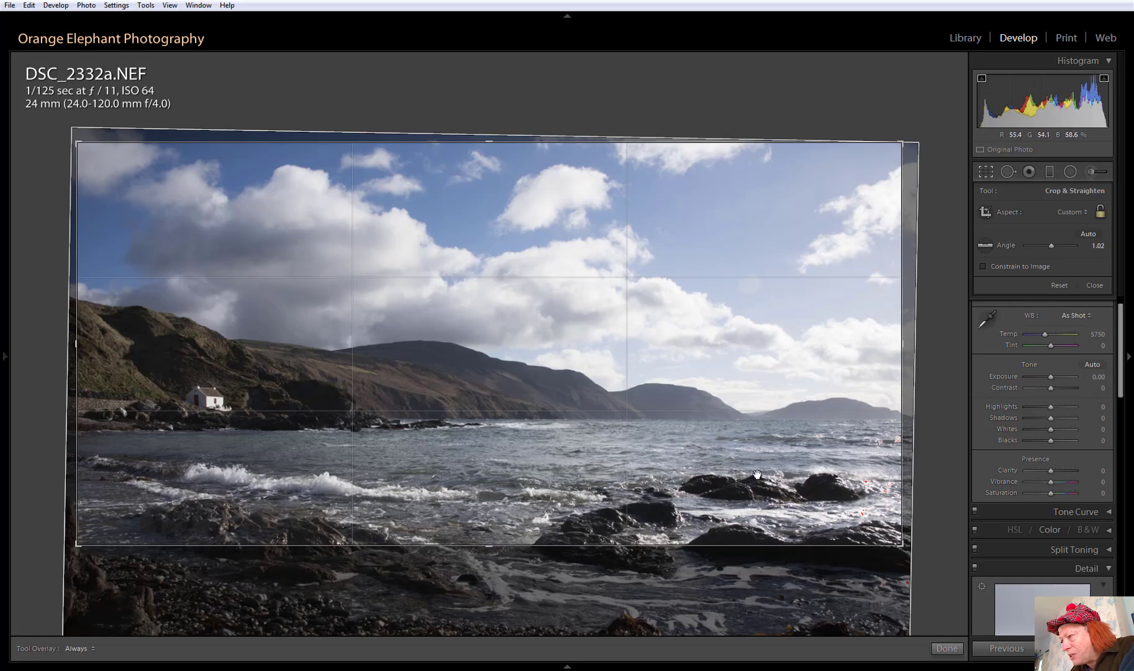
drag(570, 545, 575, 555)
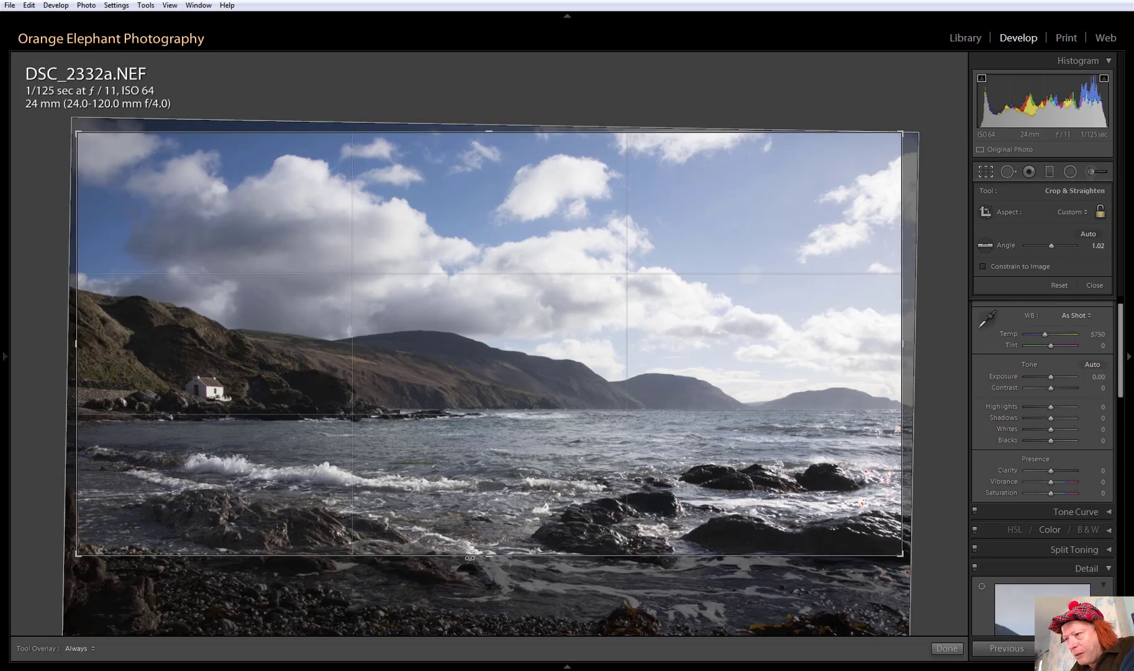
drag(485, 556, 492, 544)
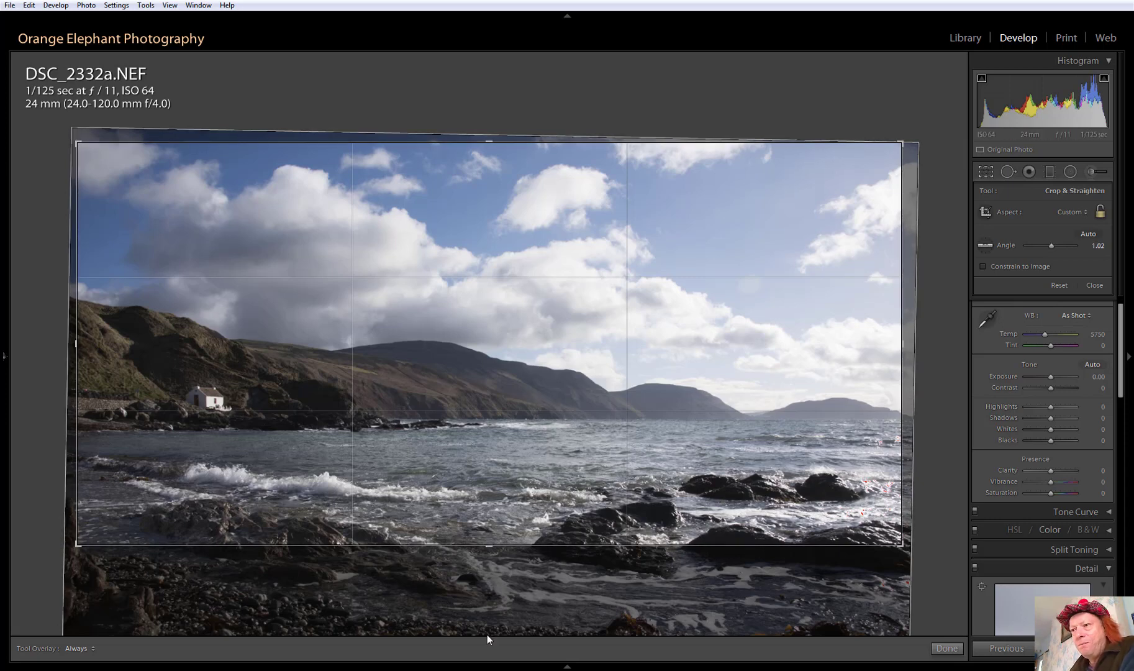
click(947, 648)
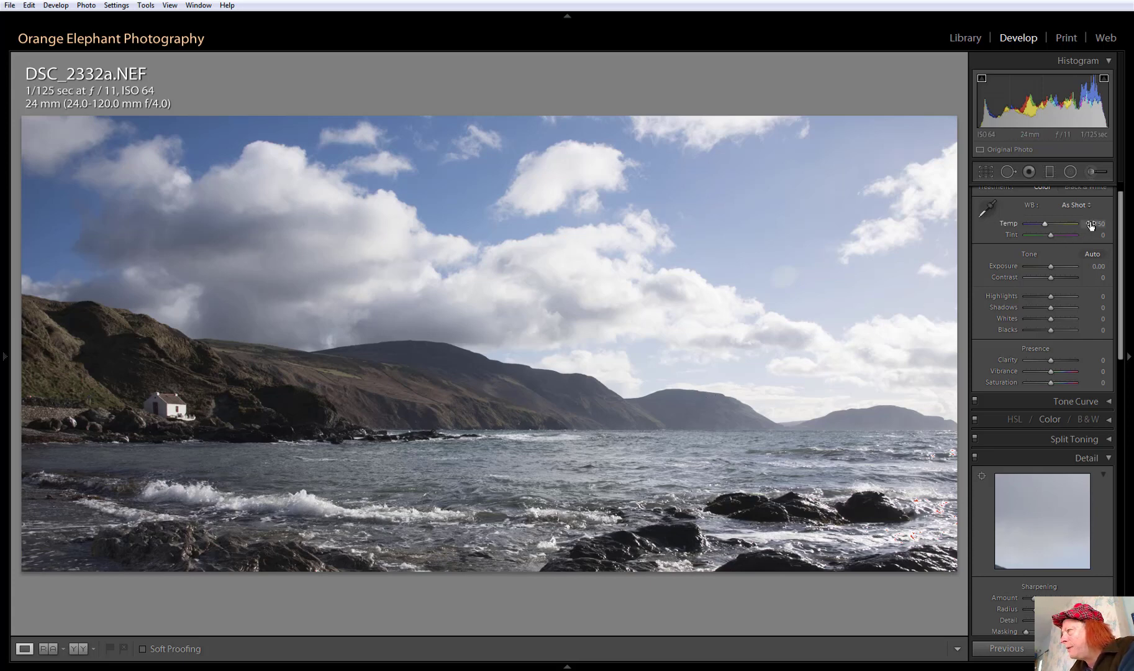
Step: Cool the white balance by setting the photo's colour temperature to 5350
text(5400)
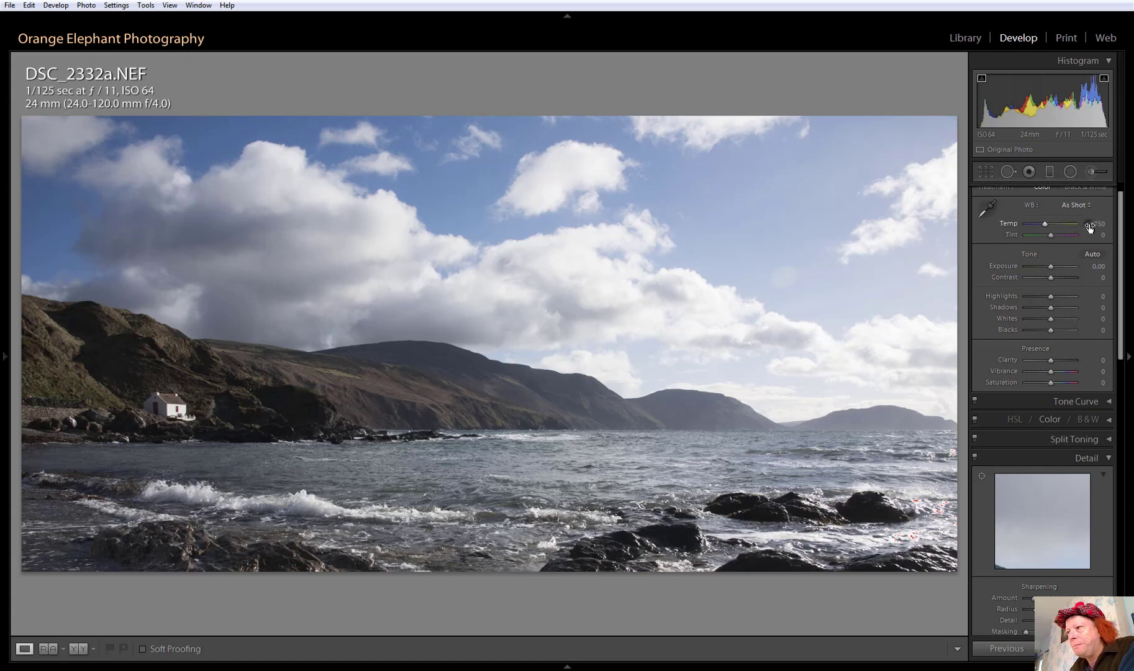
key(Return)
drag(1043, 224, 1043, 223)
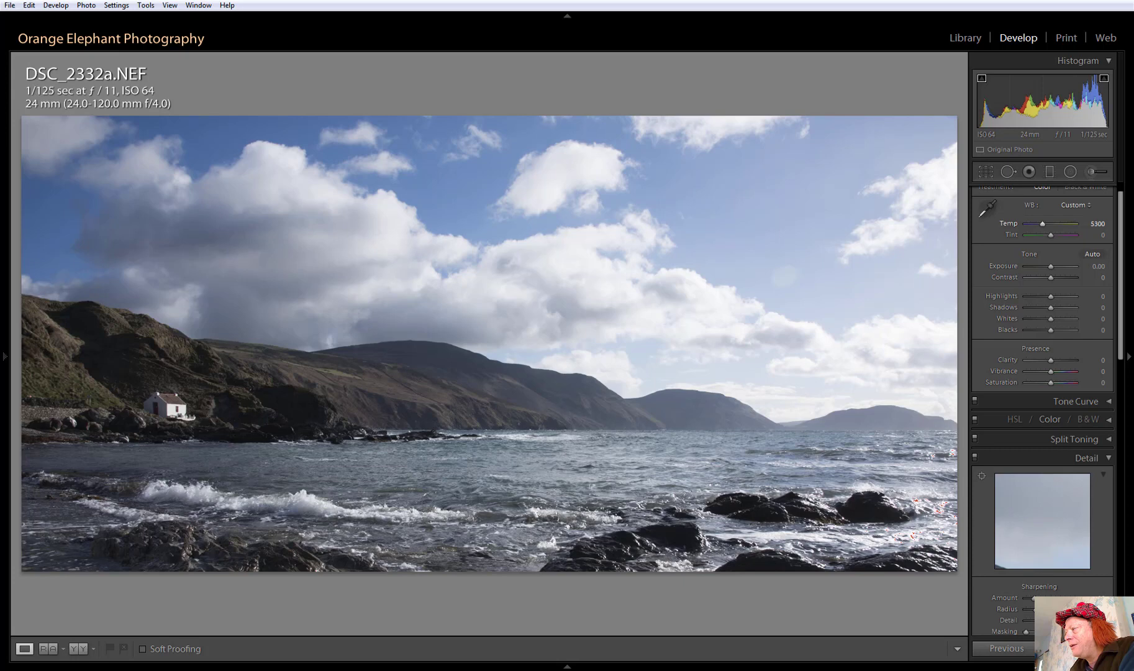
key(Up)
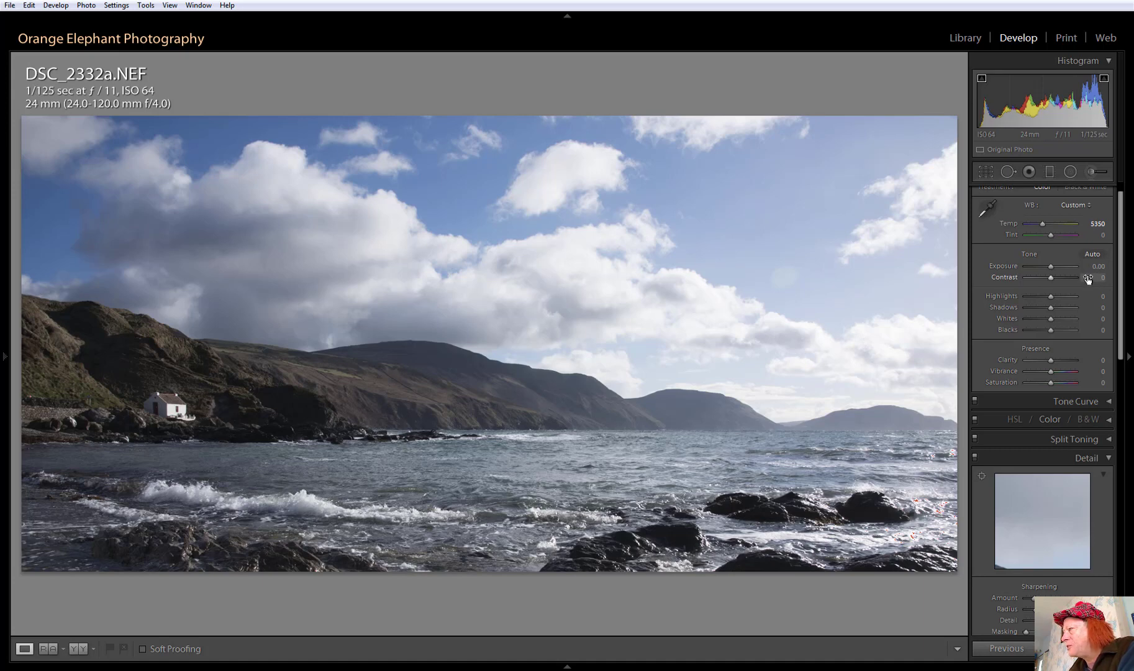
Step: Raise the contrast to +58 and move the detail preview onto the white cottage
drag(1088, 277, 1120, 277)
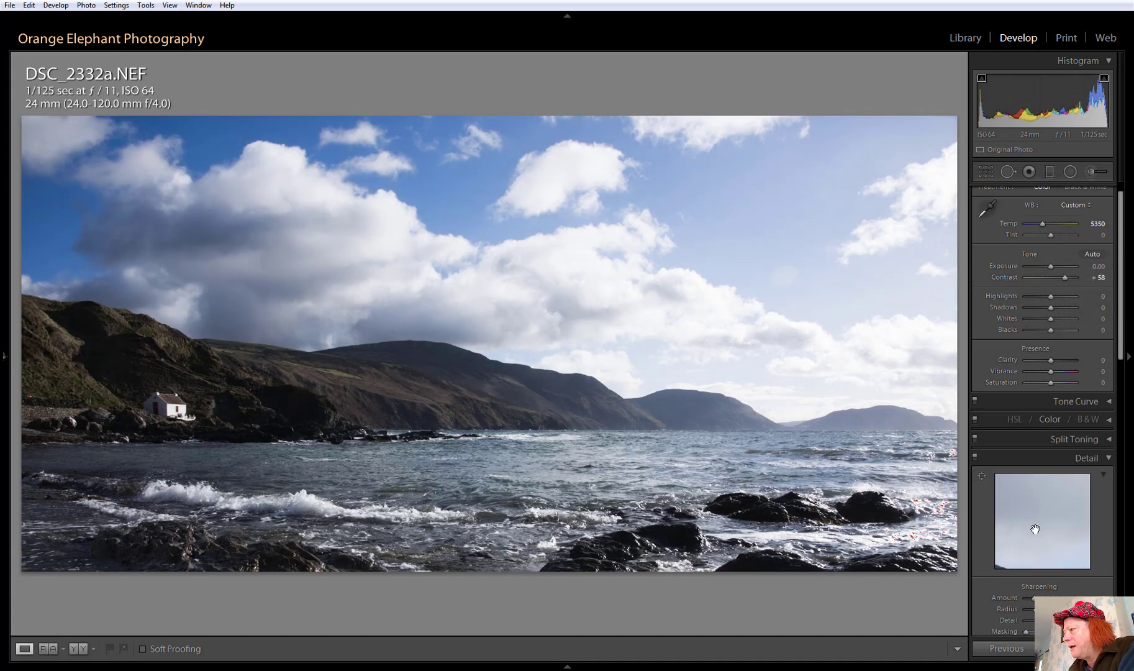
mouse_move(1034, 527)
mouse_down()
mouse_move(1077, 526)
mouse_move(1008, 529)
mouse_move(1022, 519)
mouse_move(1018, 537)
mouse_up()
click(1009, 531)
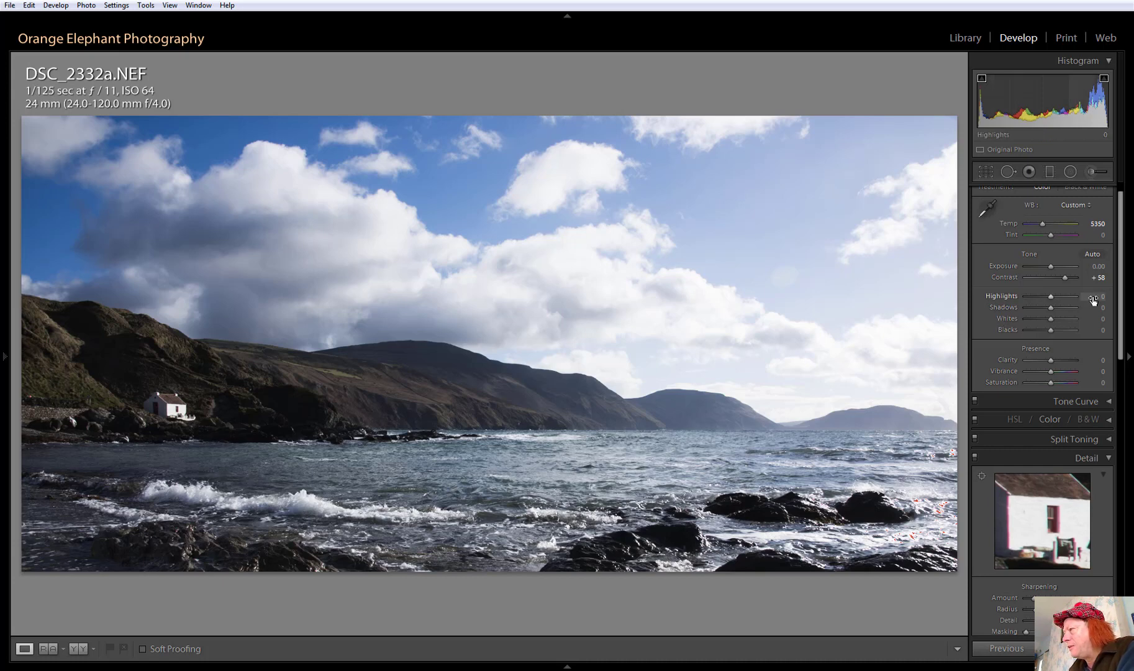
Step: Set the photo's highlights to −41, shadows to +100, whites to −13 and blacks to +15
drag(1093, 300, 1068, 300)
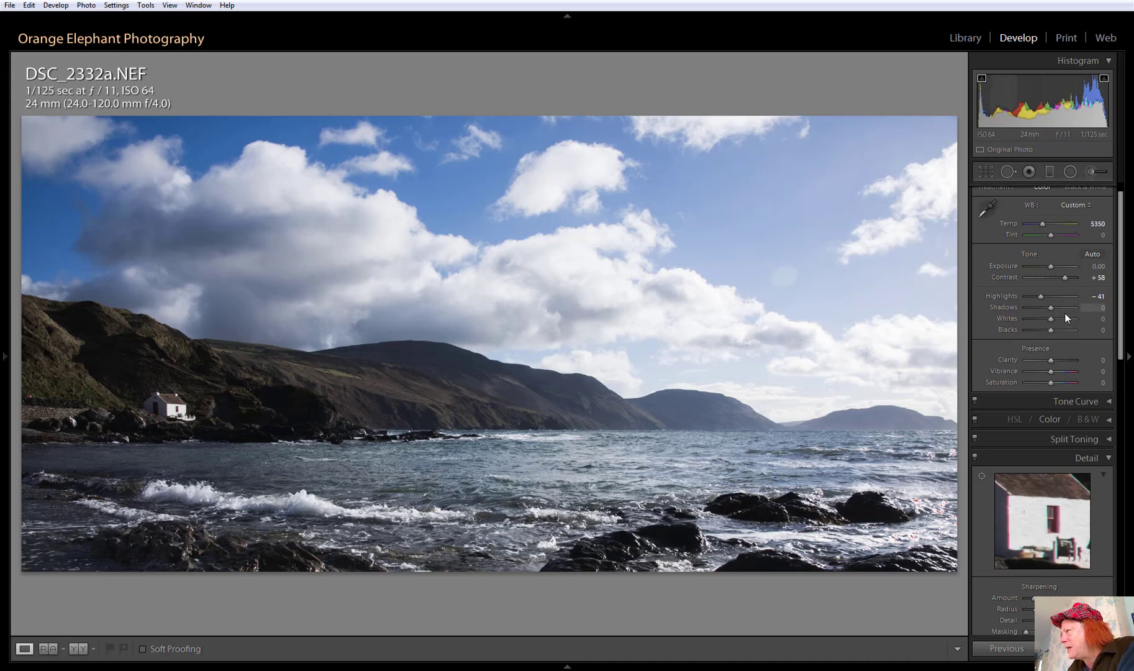
drag(1082, 310, 1132, 309)
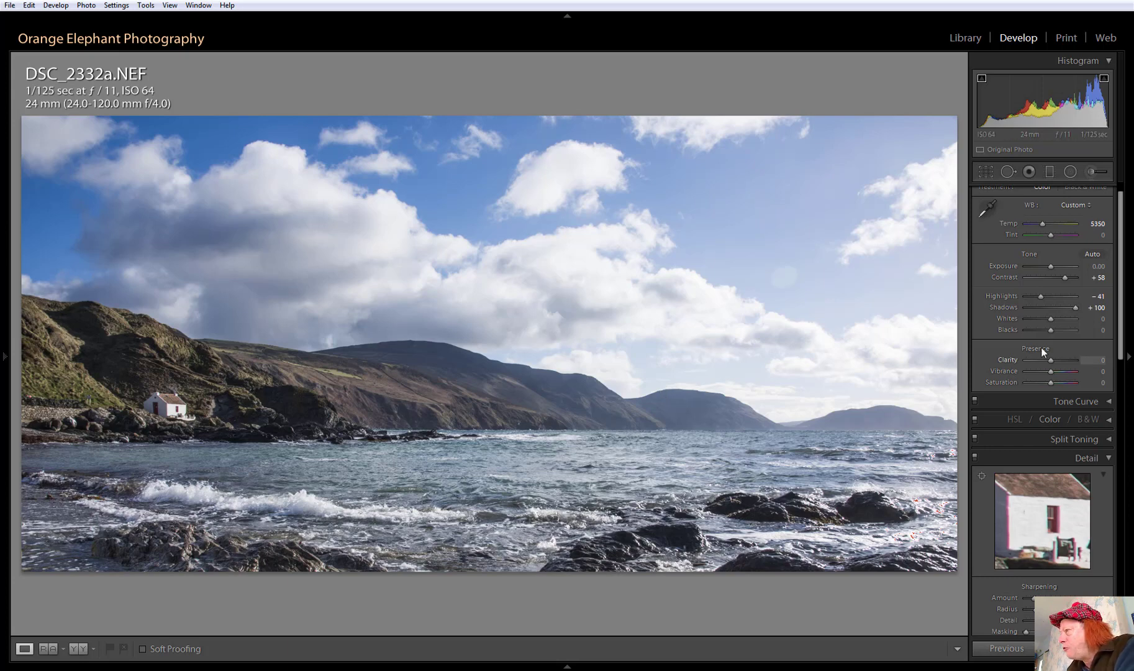
drag(1089, 320, 1082, 320)
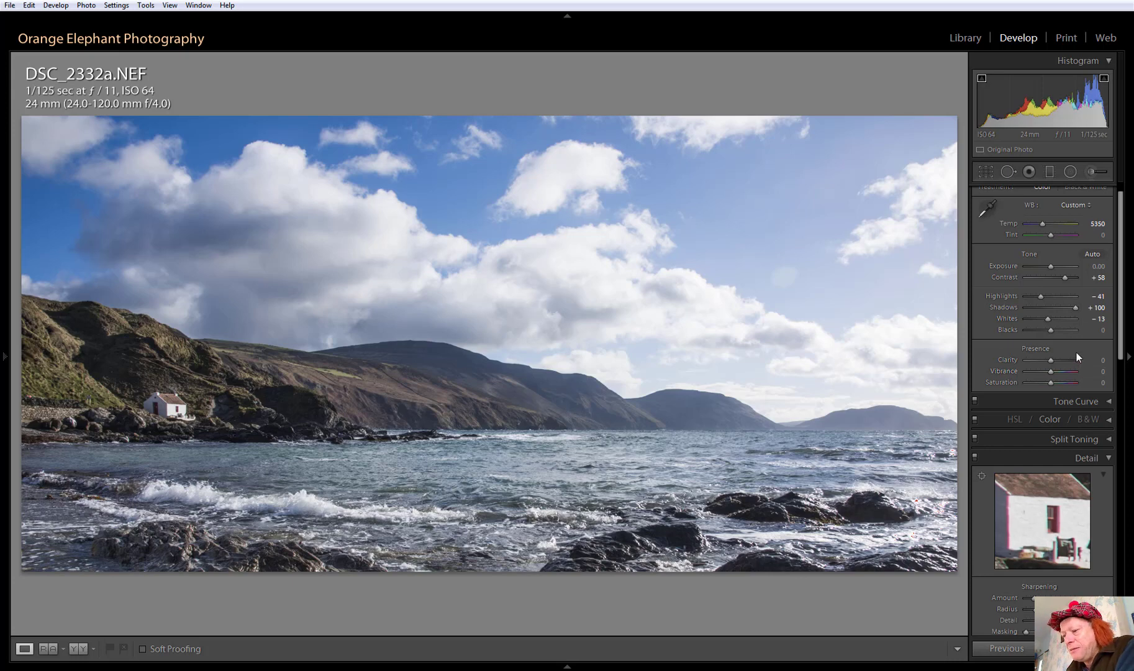
mouse_move(1094, 330)
mouse_down()
mouse_move(1107, 329)
mouse_move(1087, 329)
mouse_up()
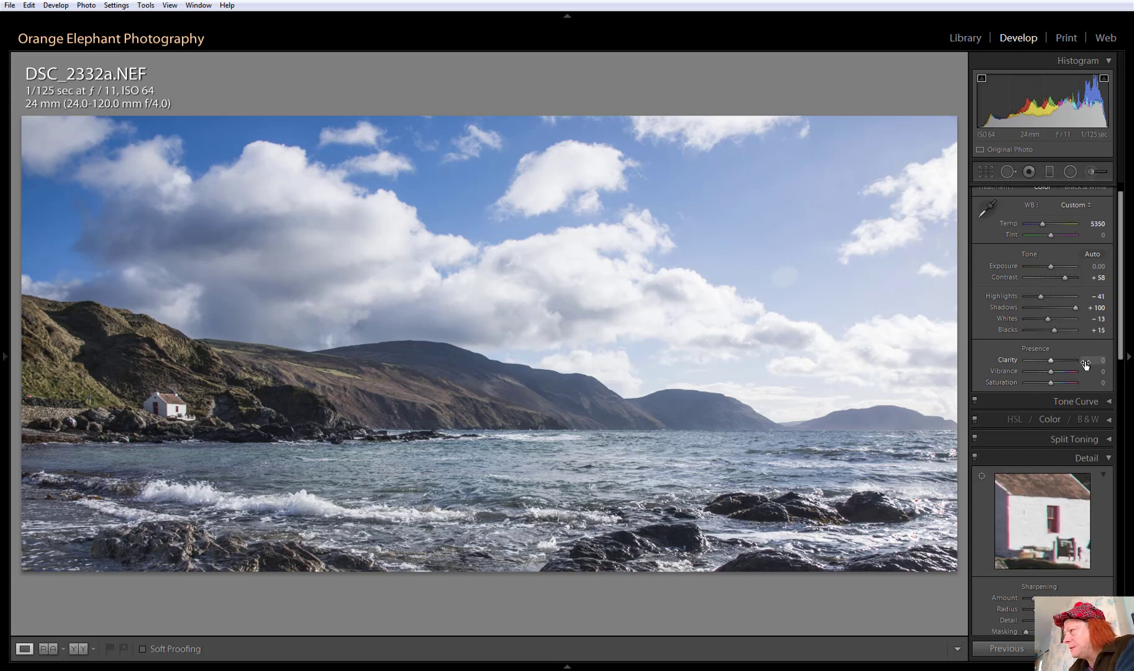
Step: Set the photo's clarity to +25, vibrance to +38 and saturation to +9
drag(1083, 359, 1094, 364)
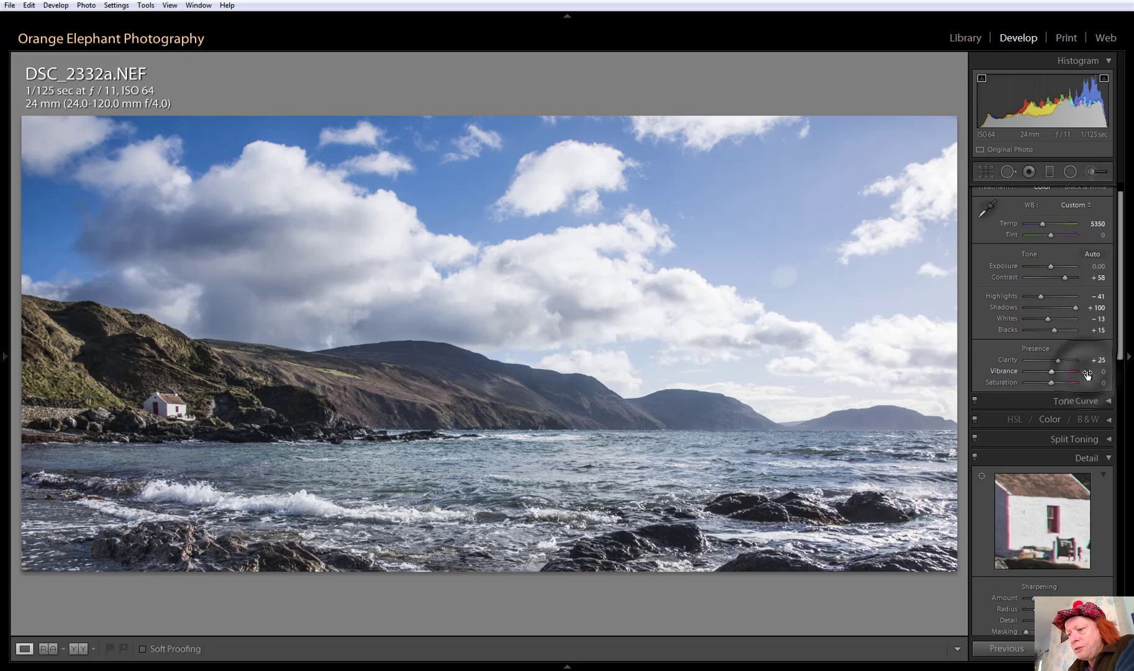
drag(1087, 374, 1108, 374)
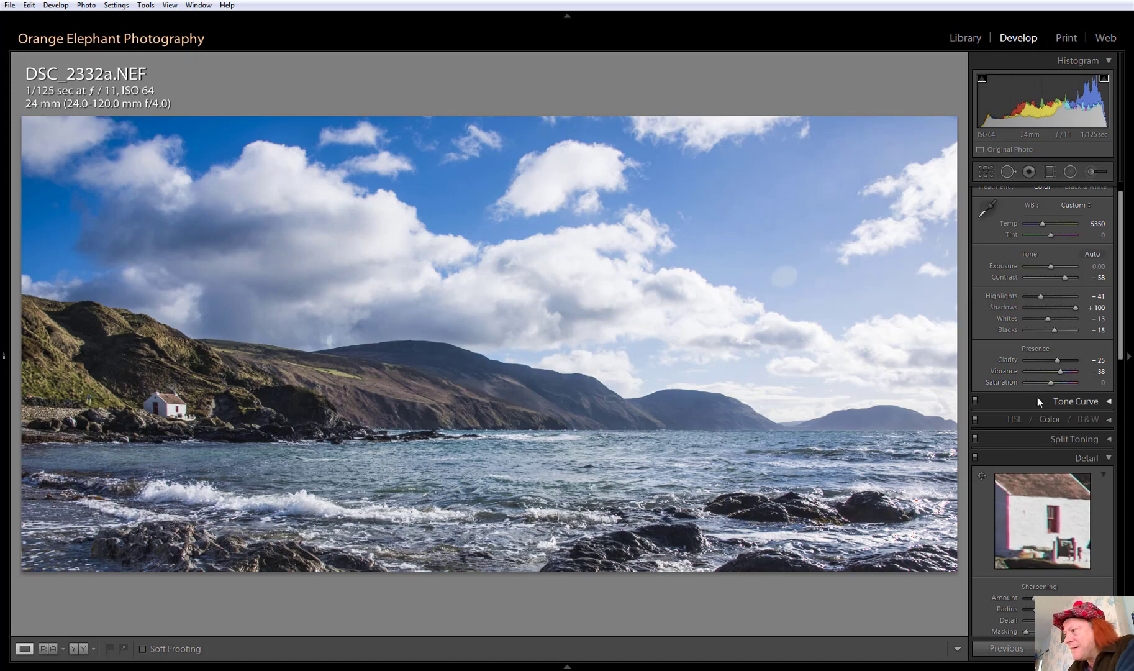
mouse_move(1093, 381)
mouse_down()
mouse_move(1105, 381)
mouse_move(1093, 381)
mouse_up()
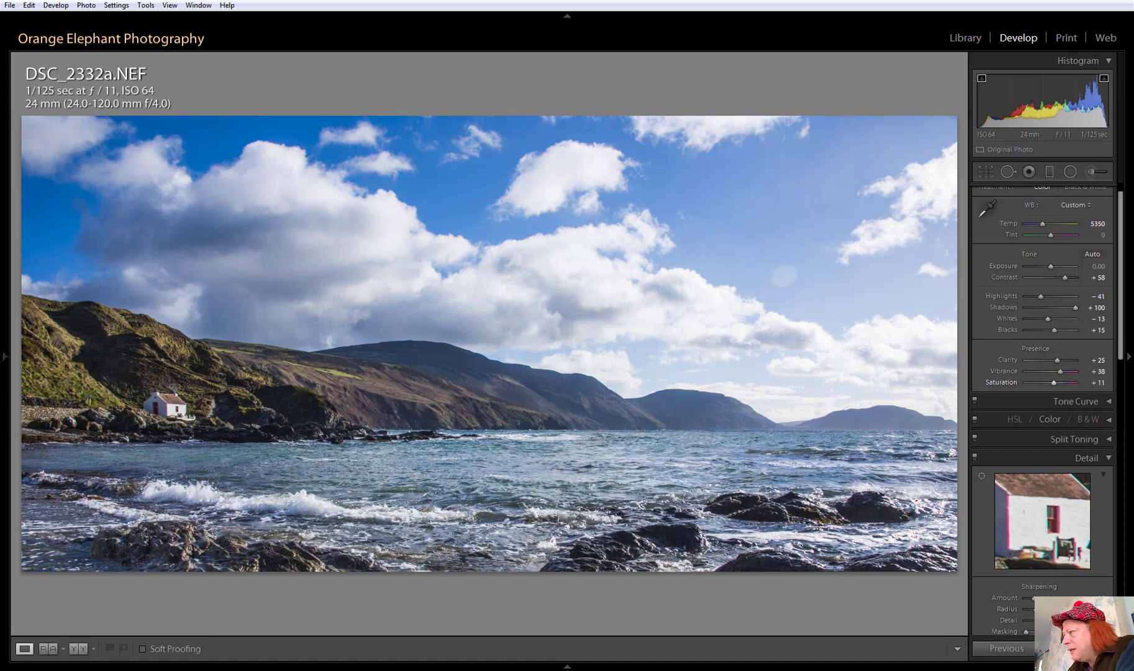
drag(1093, 381, 1093, 381)
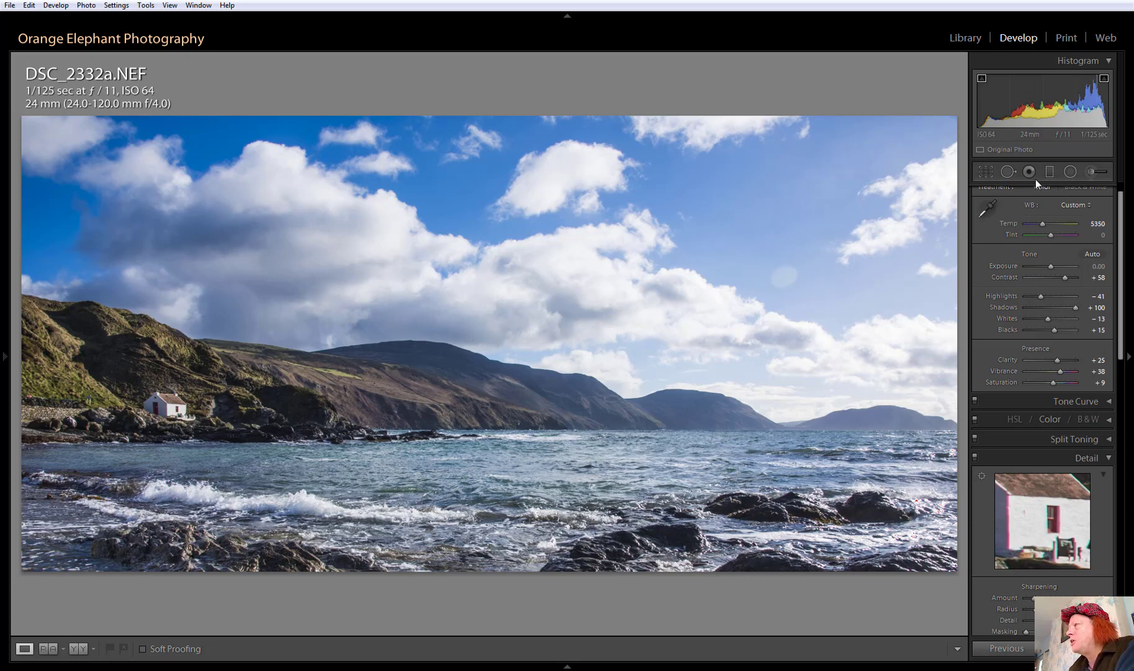
Step: Add a graduated filter over the sky, tilted to follow the hill line, and narrow its transition from the upper edge
click(1050, 172)
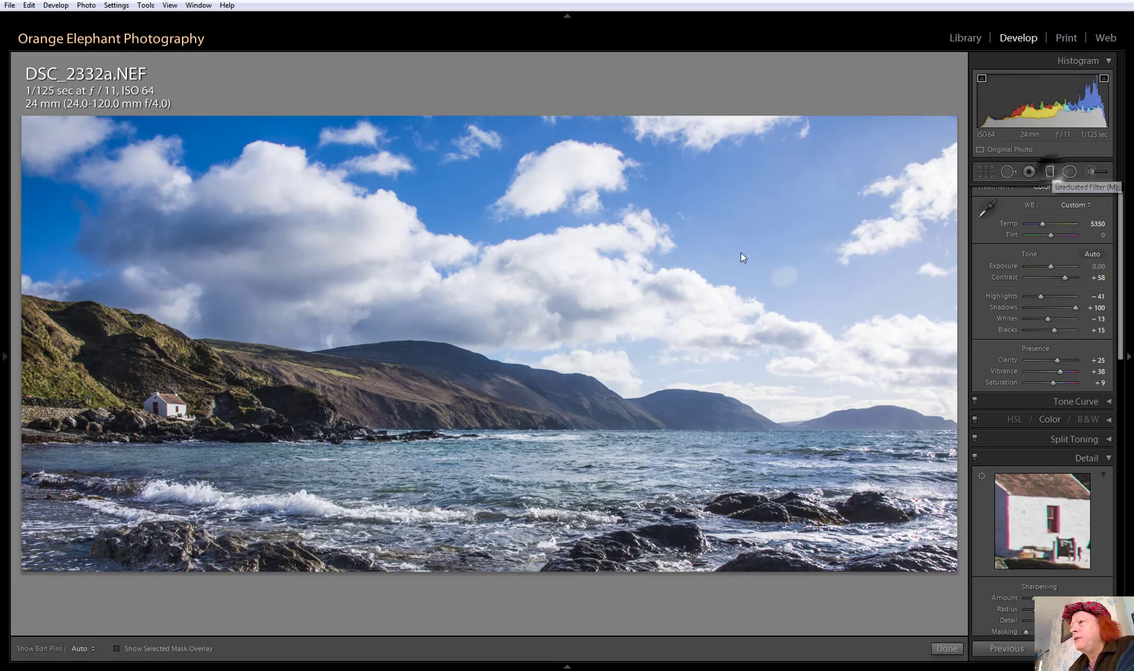
drag(521, 254, 501, 384)
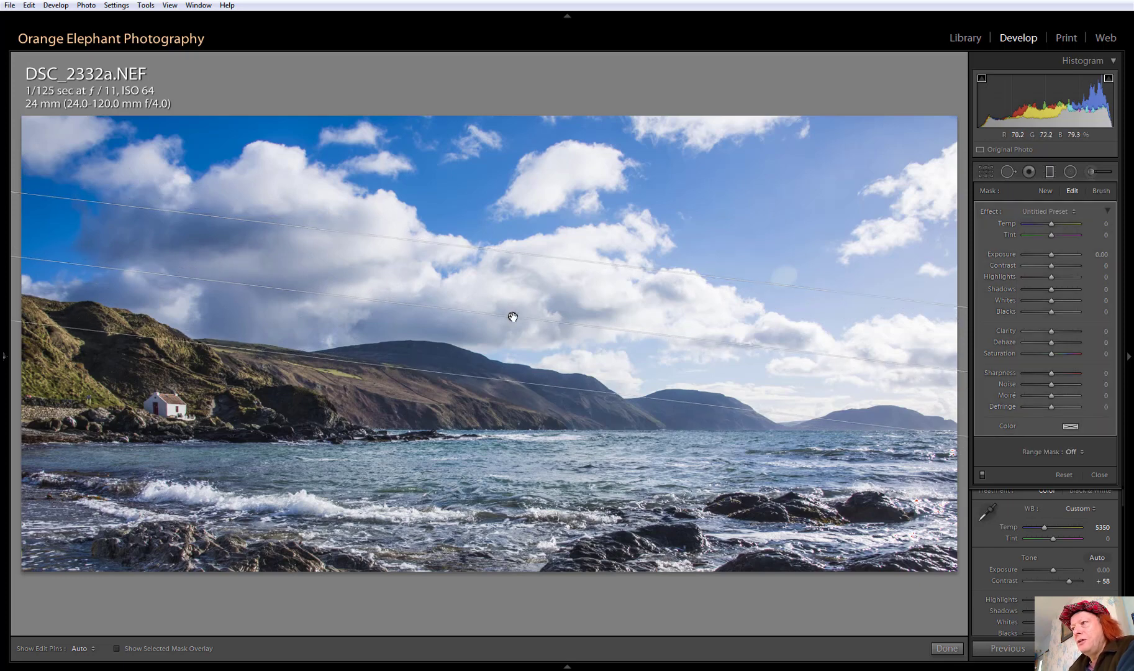
mouse_move(512, 317)
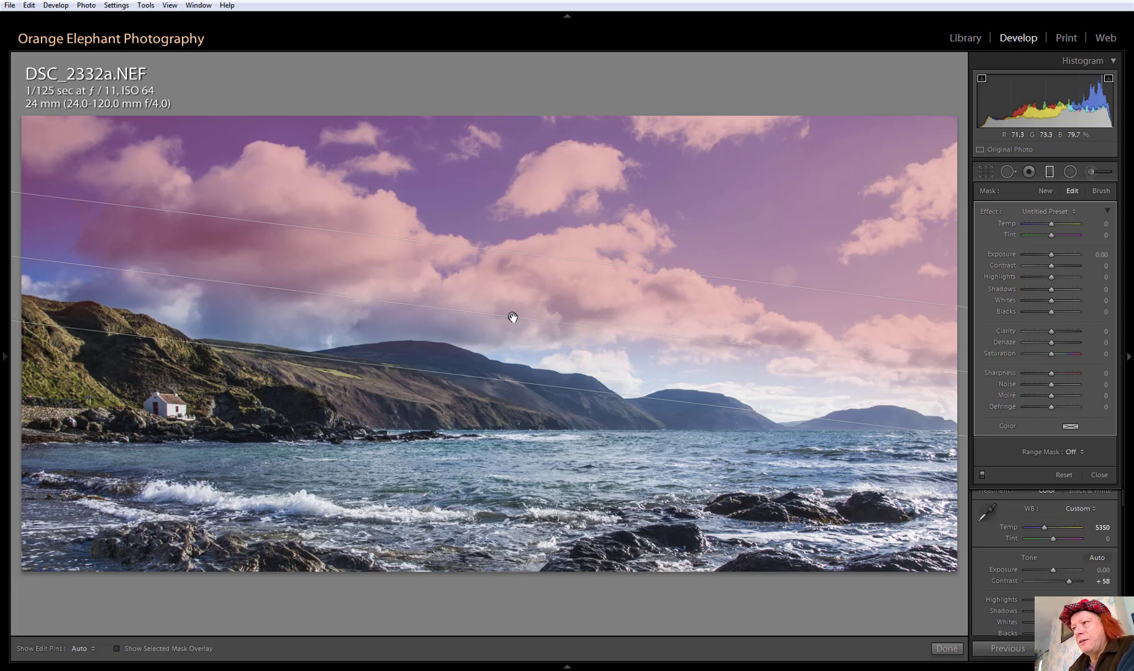
drag(519, 252, 523, 268)
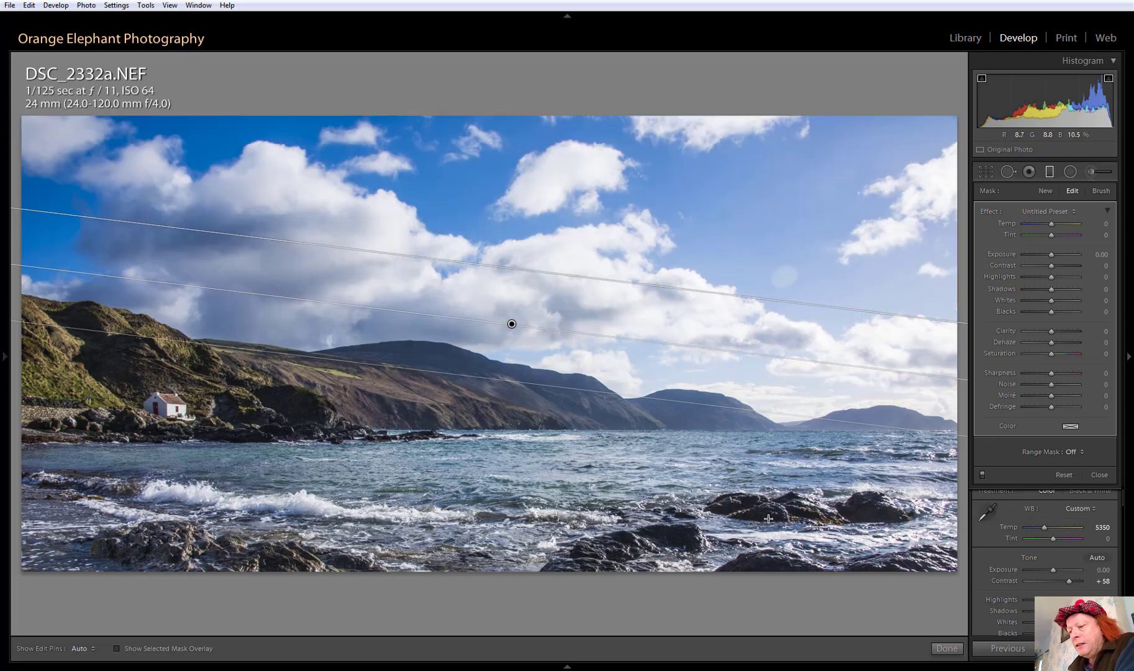
Step: Set the sky graduated filter's exposure to −0.60, highlights to −41 and clarity to 49
click(1085, 254)
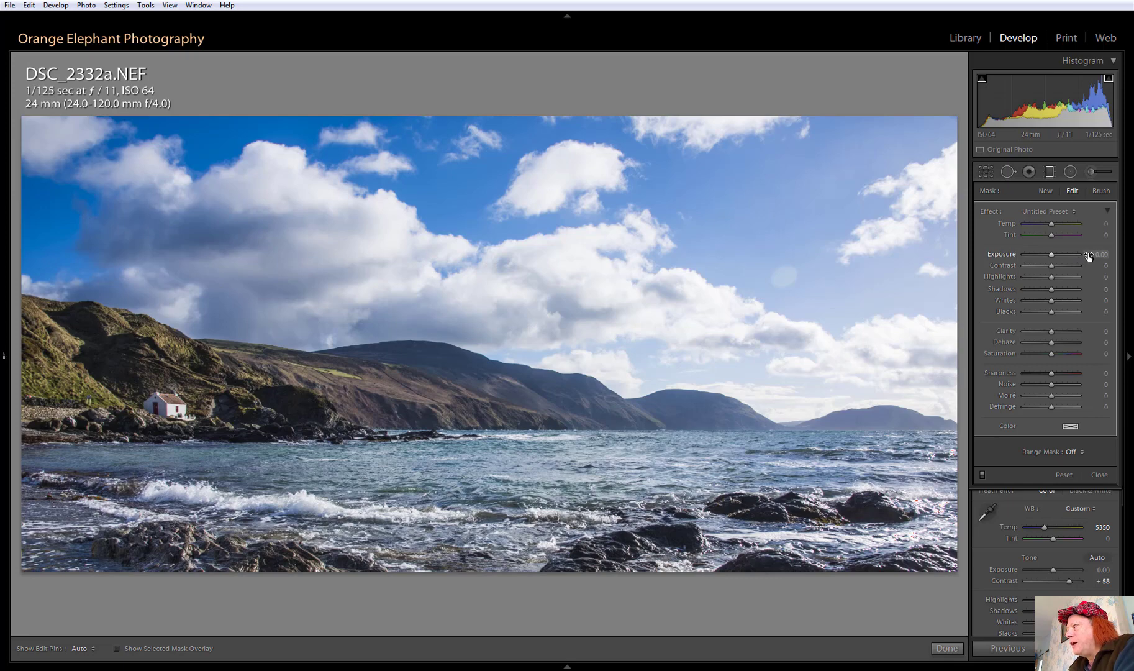
text(-0.4)
key(Return)
drag(1048, 254, 1046, 254)
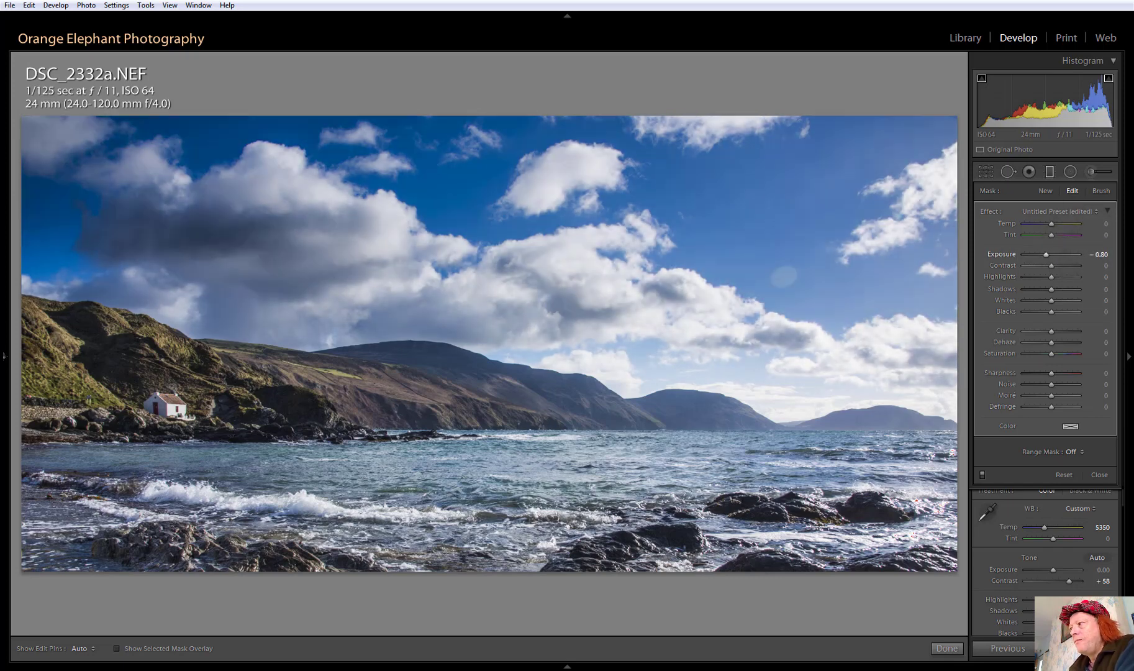
drag(1098, 254, 1100, 254)
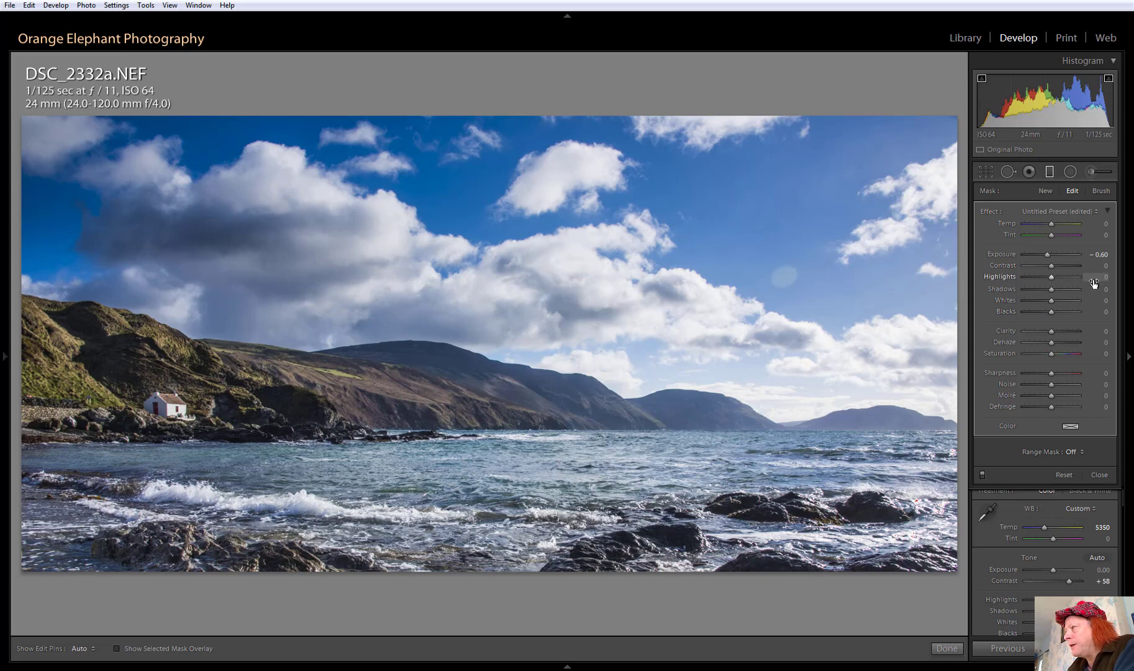
drag(1094, 283, 1068, 283)
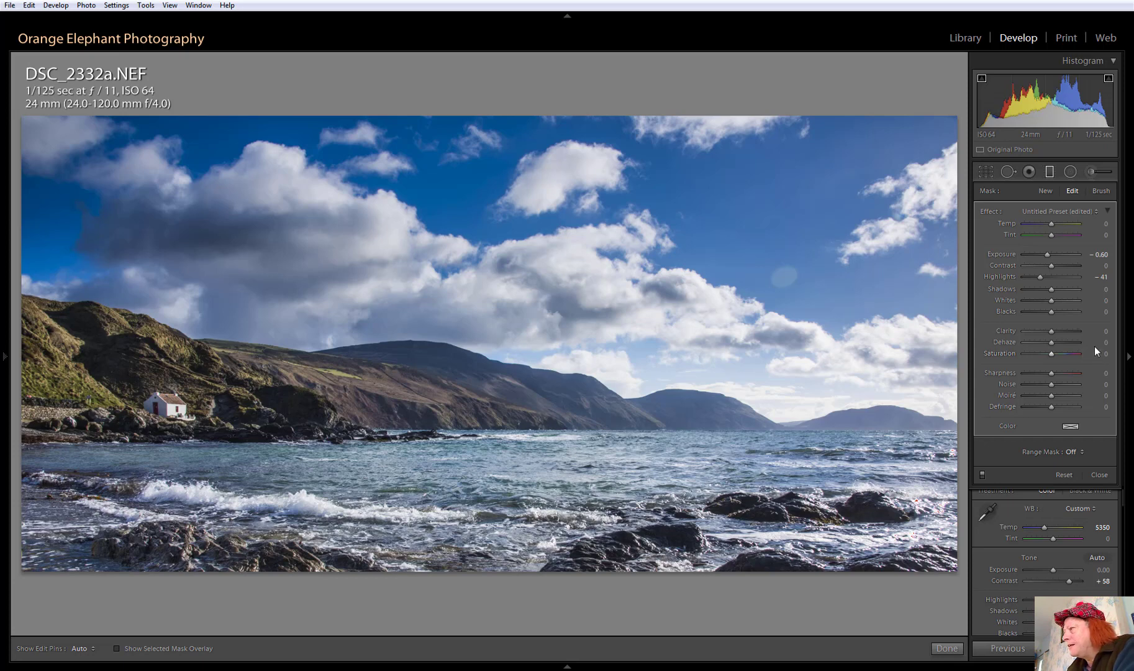
drag(1090, 331, 1111, 331)
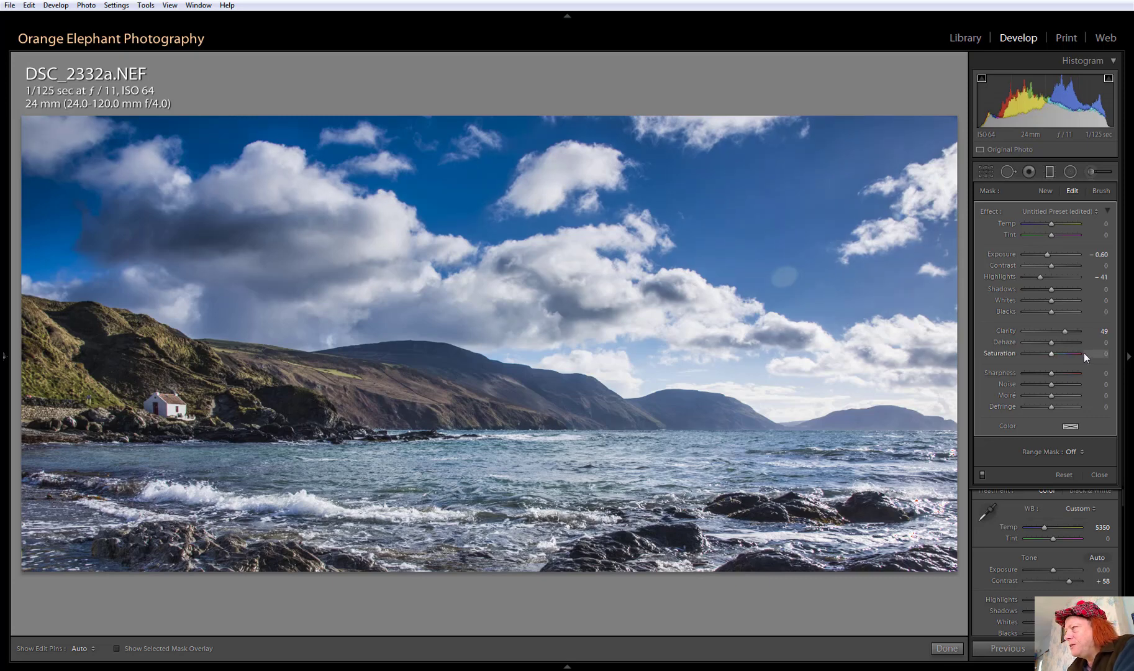
Step: Set the sky graduated filter's saturation to 10, compare the photo with the filter off and on, and finish the filter
drag(1084, 352, 1094, 353)
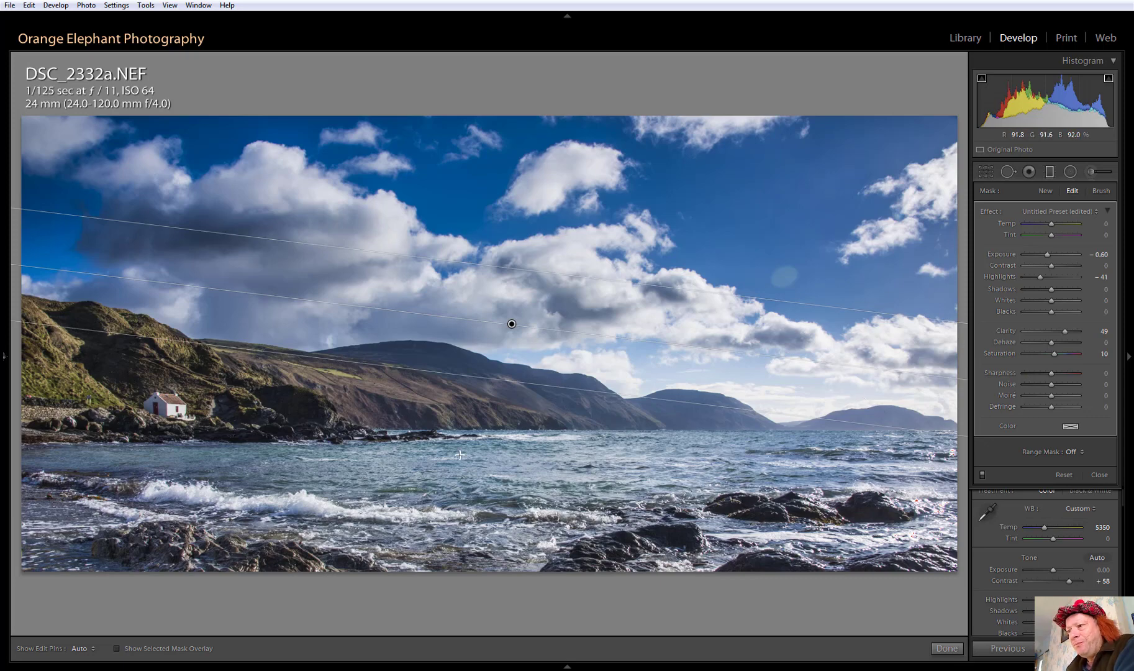
click(983, 475)
click(985, 475)
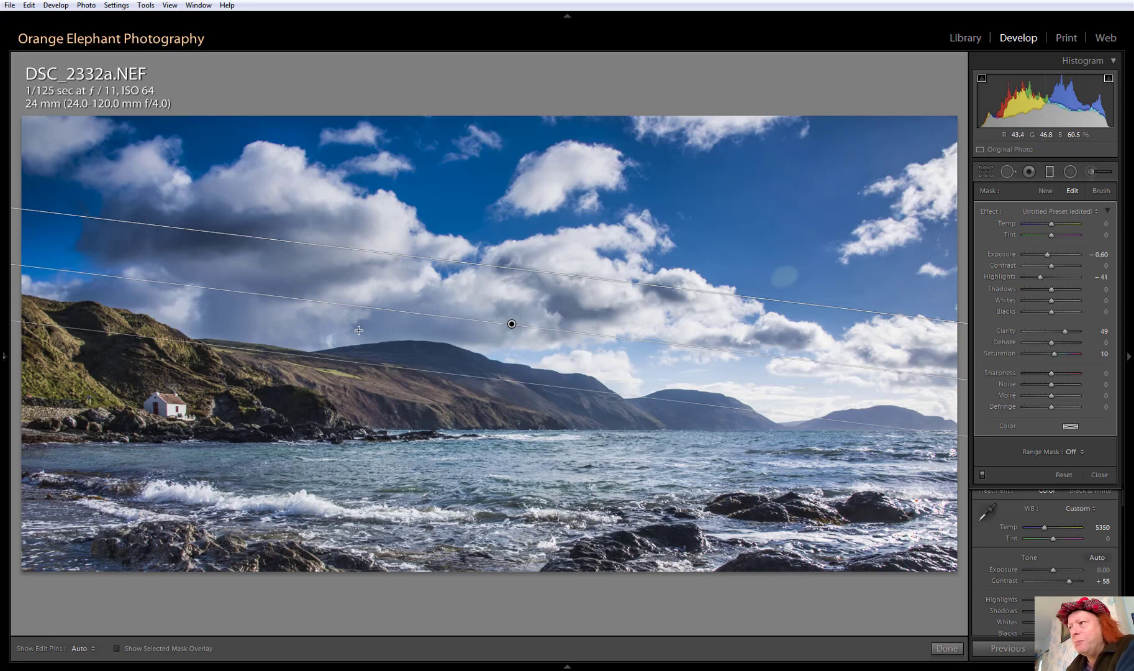
click(950, 651)
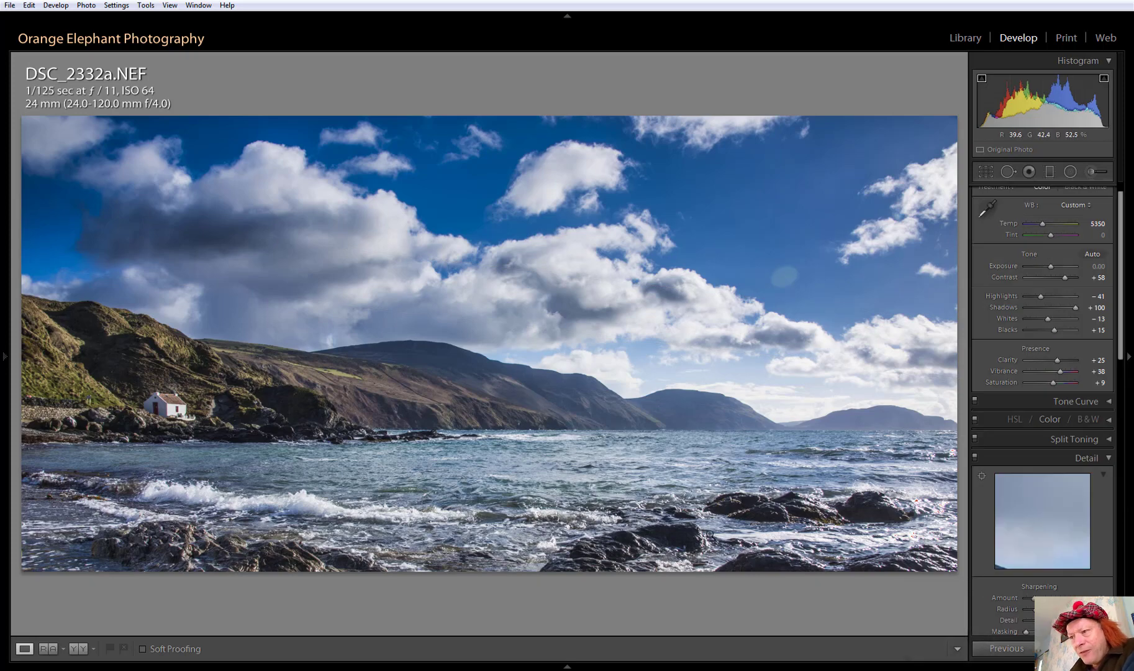
Step: Add a second graduated filter rising from the foreground rocks over the water, move it slightly lower and reduce its tilt
click(1044, 171)
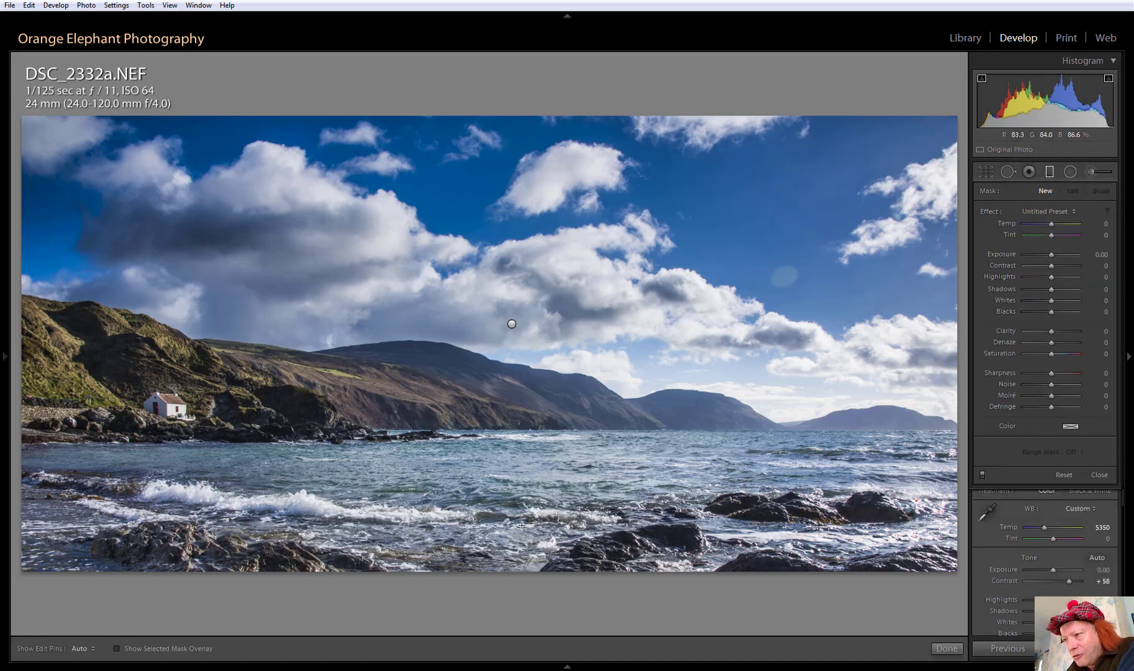
drag(521, 526, 528, 465)
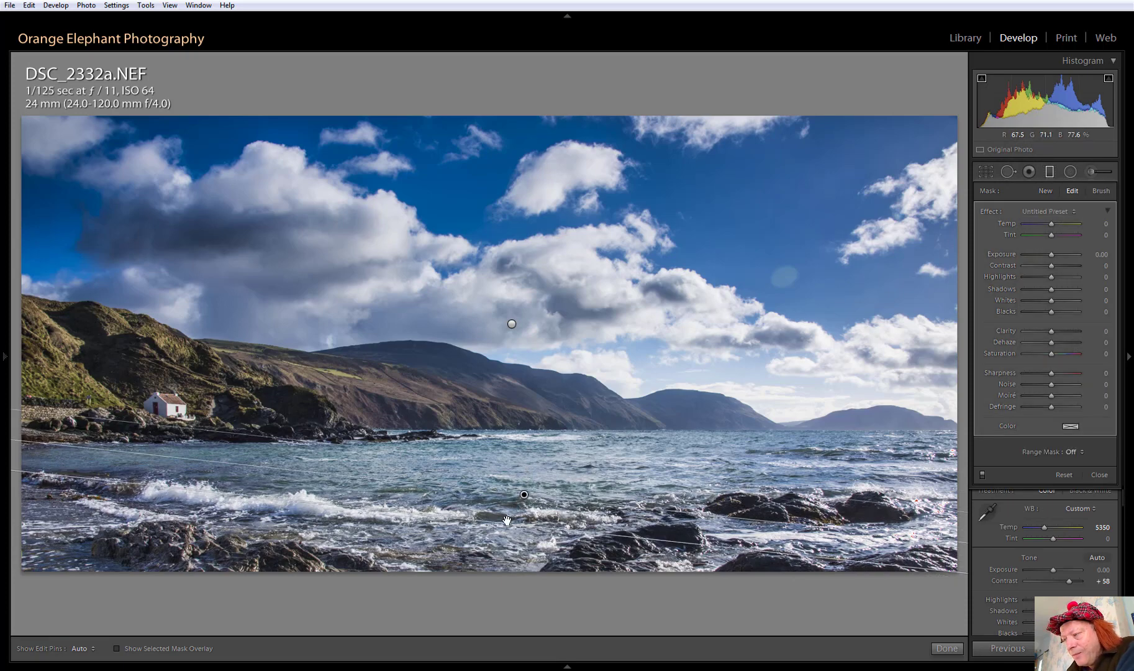
drag(507, 521, 507, 536)
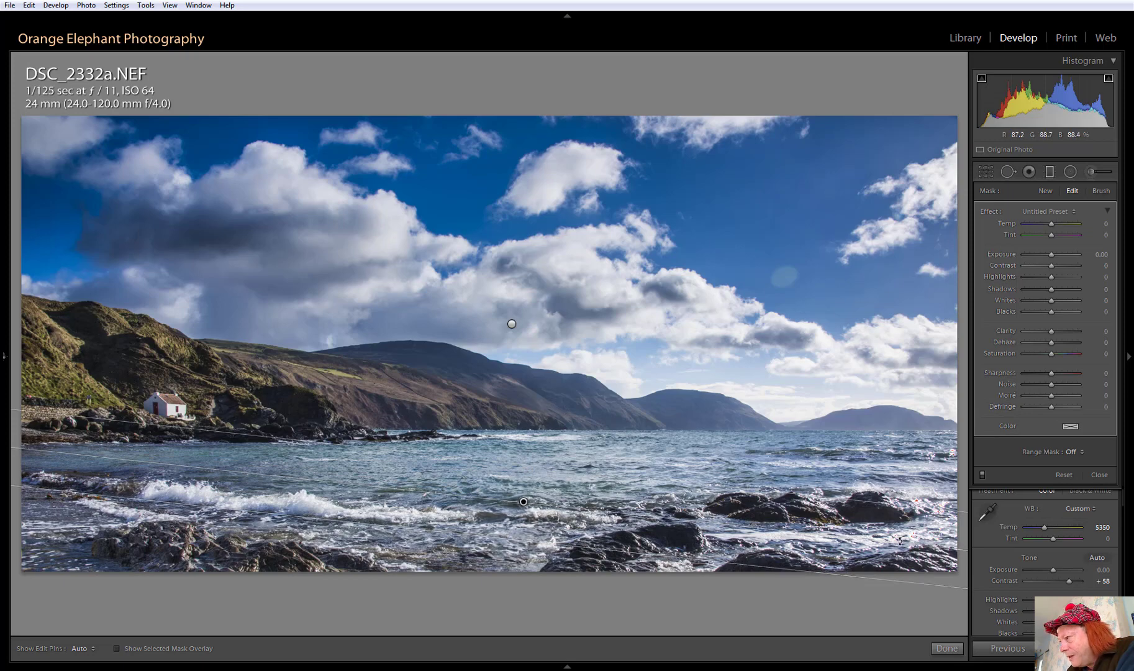
drag(907, 540, 875, 526)
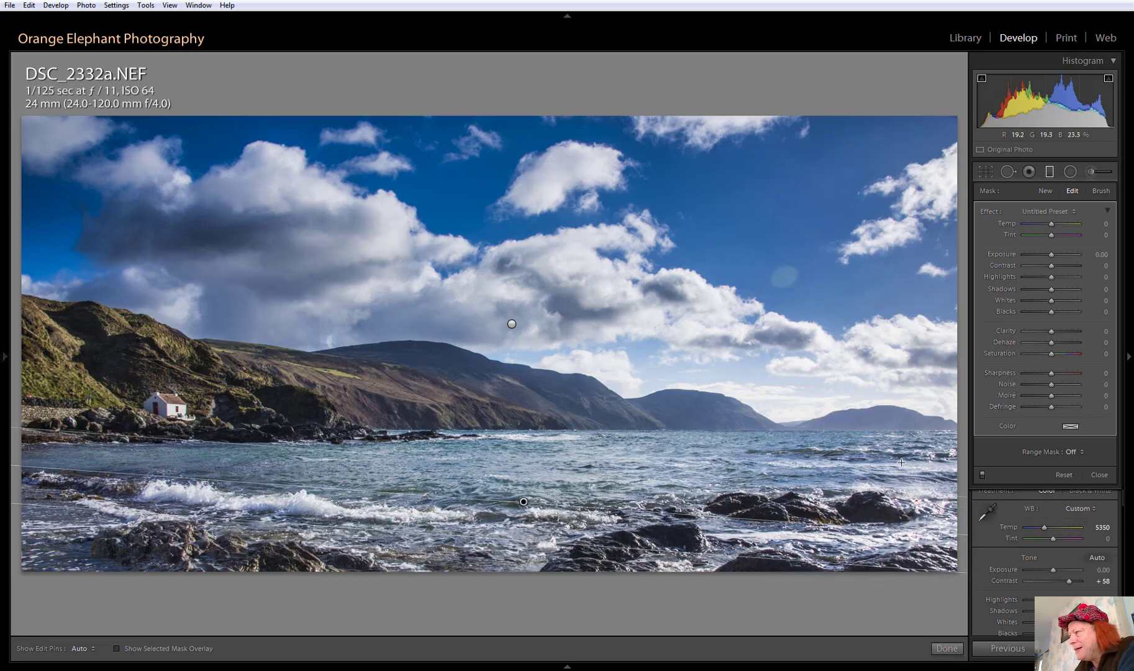
Step: Set the foreground graduated filter's clarity to 37 and sharpness to 17, finish it, and compare the photo before and after
drag(1082, 328, 1066, 330)
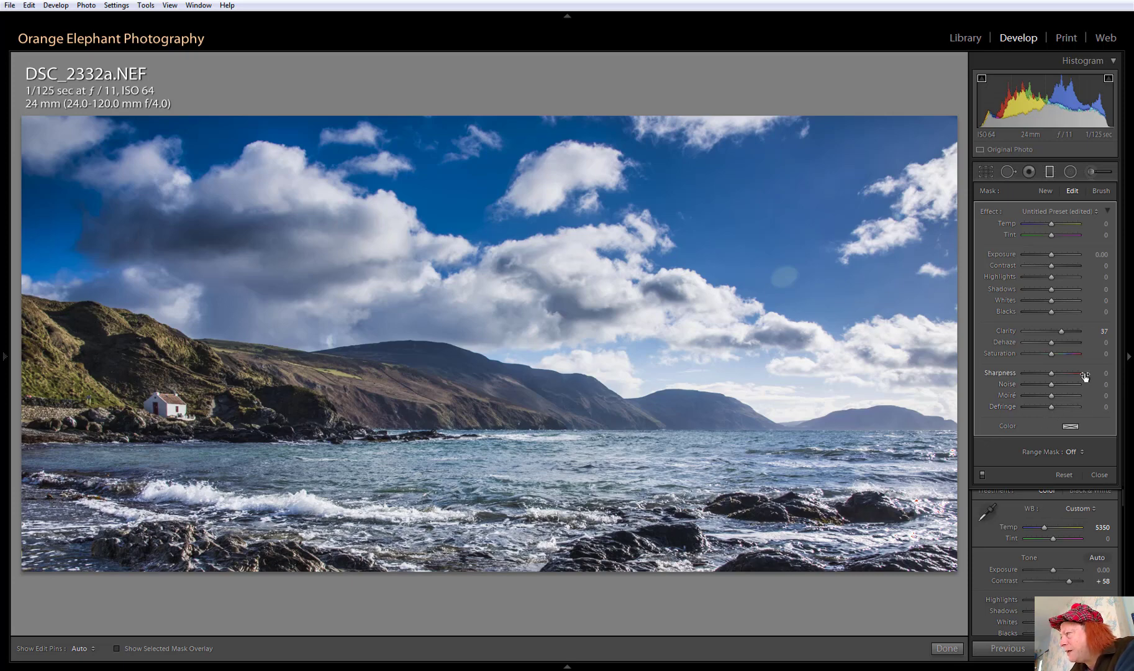
drag(1084, 376, 1057, 373)
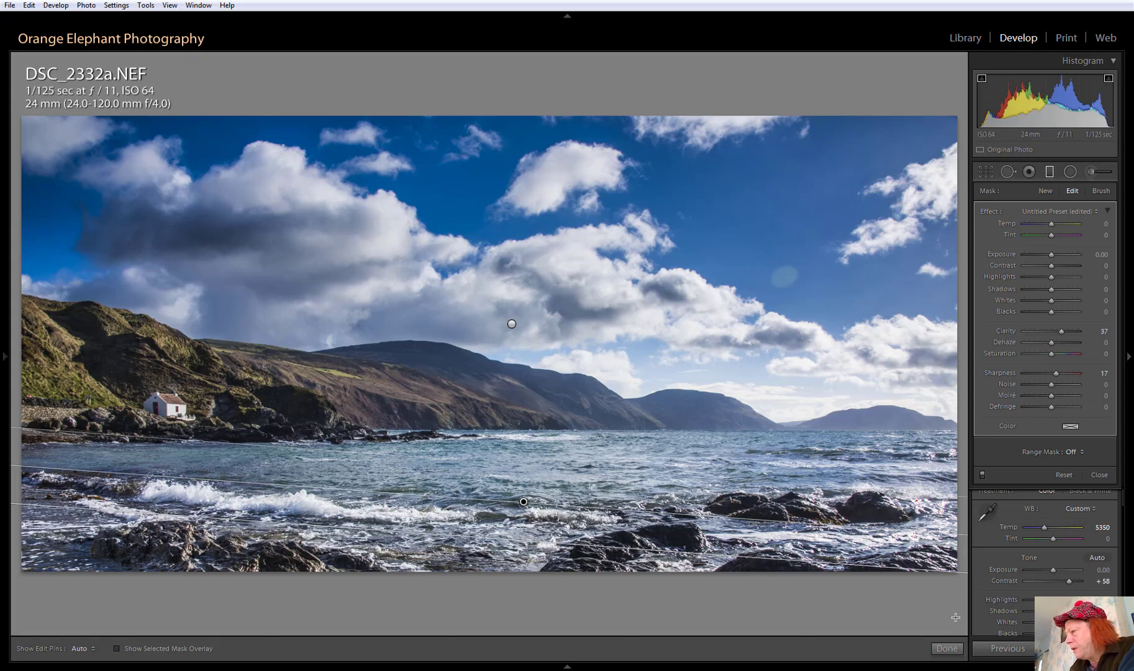
click(947, 648)
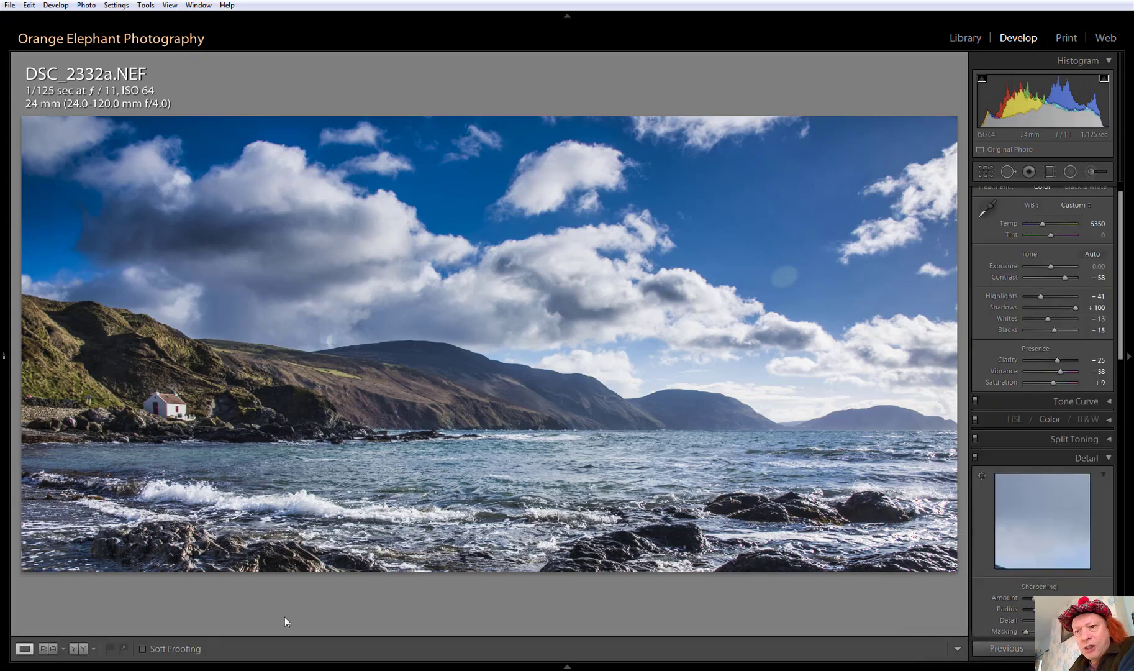
click(78, 648)
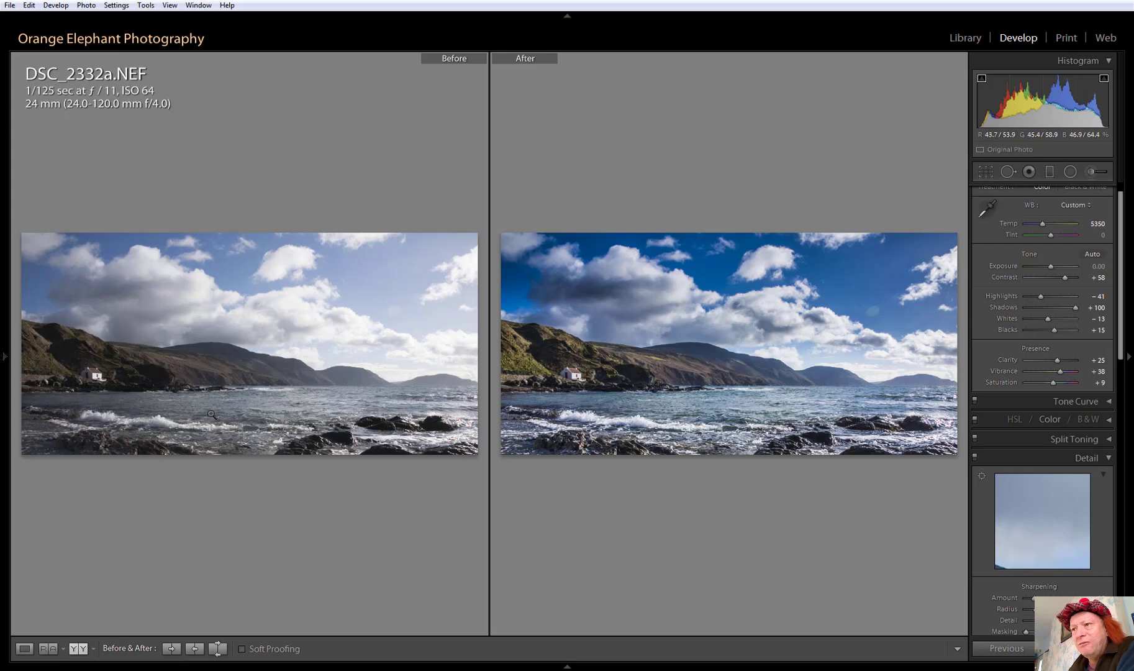
click(25, 649)
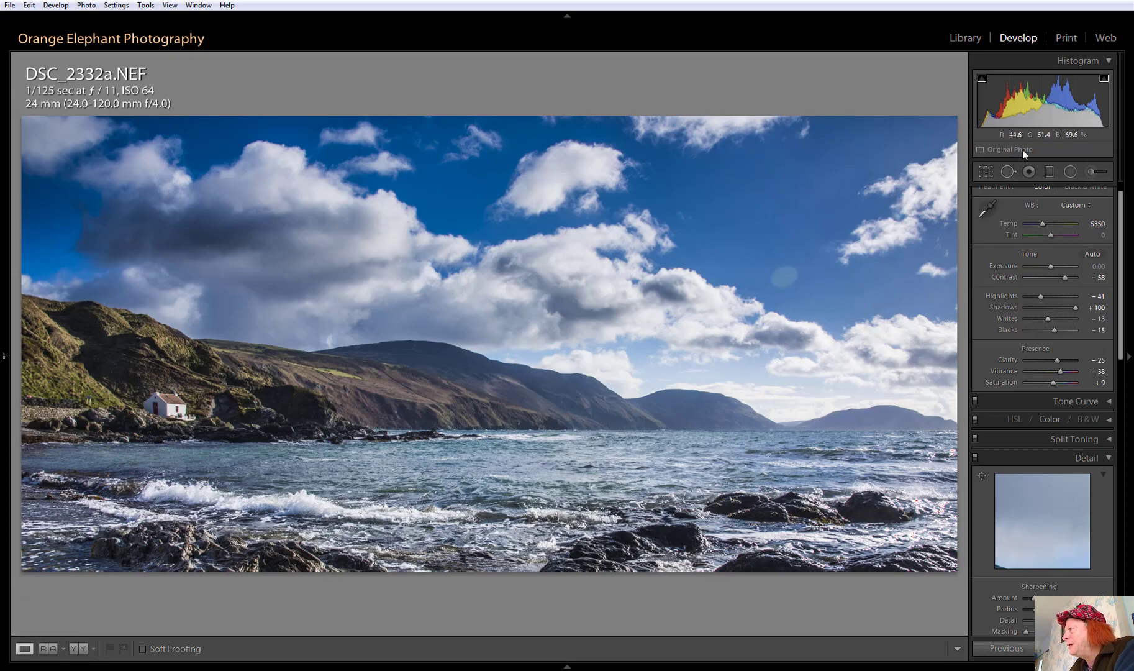
Step: Heal the pale round spot in the blue sky using a size 77 spot removal brush with feather 50 and opacity 100
click(1013, 172)
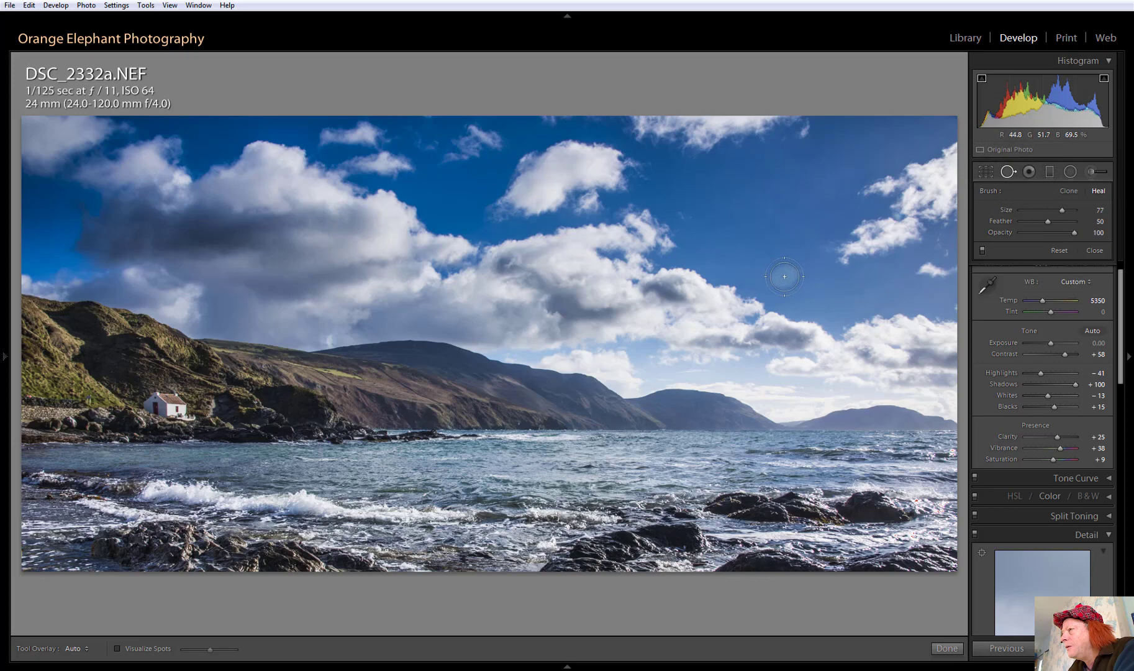
click(784, 276)
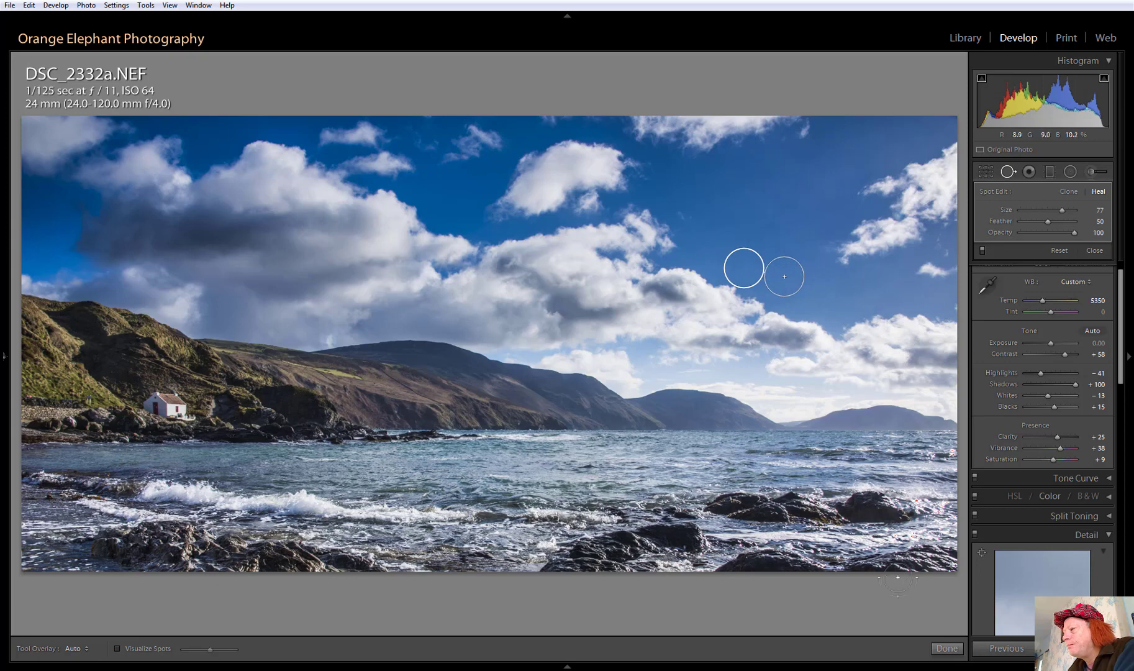
click(947, 649)
Step: Centre the detail preview on the white cottage and remove the photo's chromatic aberration
mouse_move(1032, 525)
mouse_down()
mouse_move(1037, 534)
mouse_move(1054, 518)
mouse_move(1034, 526)
mouse_move(1047, 537)
mouse_up()
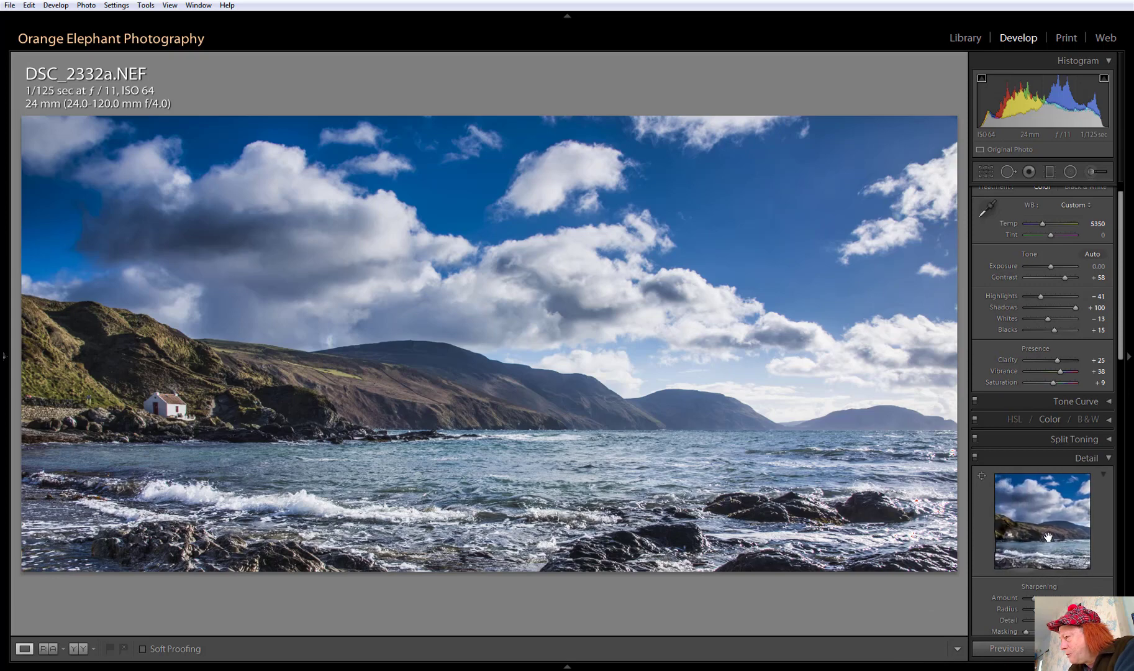
click(1009, 536)
drag(1057, 541, 1070, 554)
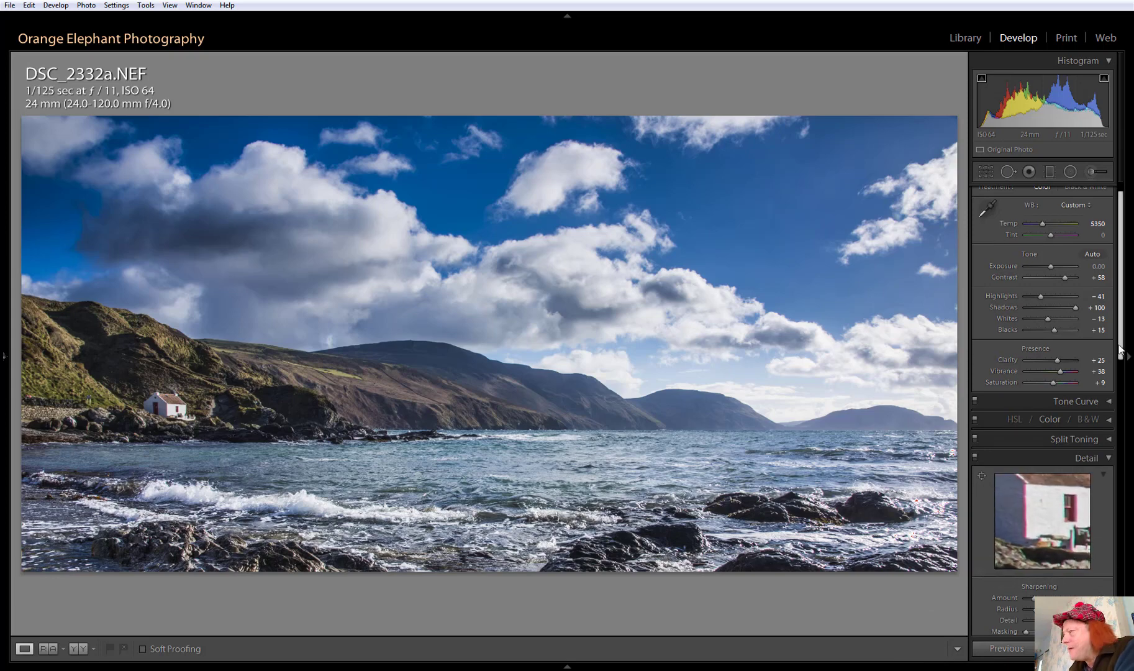
drag(1120, 341, 1133, 458)
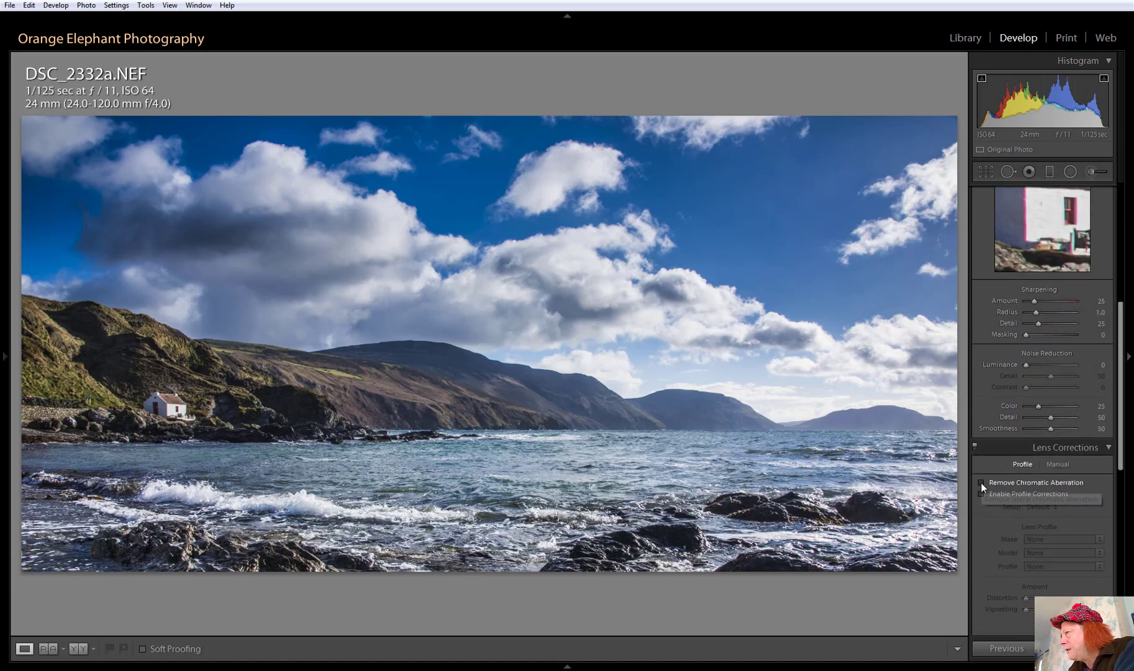
click(982, 483)
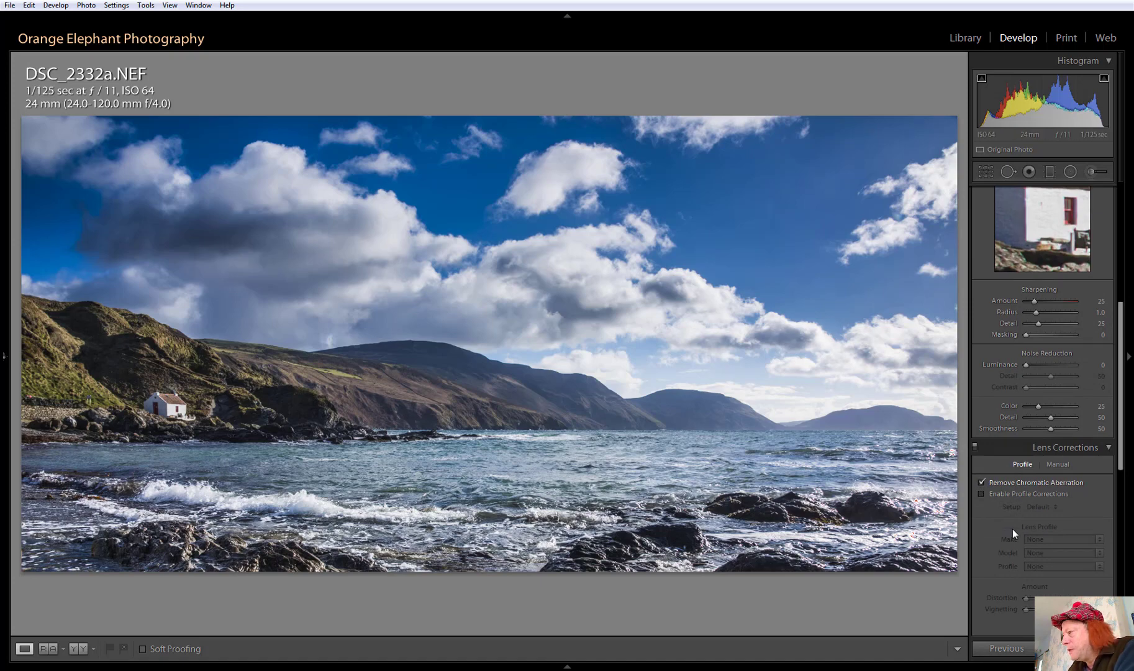
Step: Compare the photo with lens profile corrections on and off several times, leaving them disabled
click(981, 494)
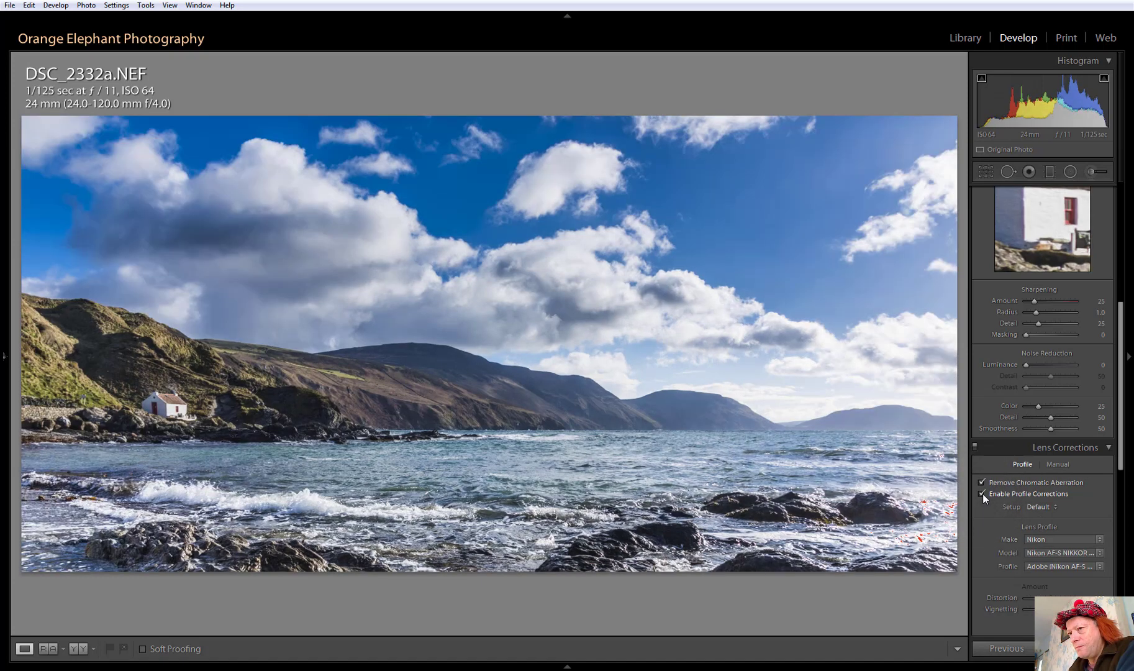
click(981, 494)
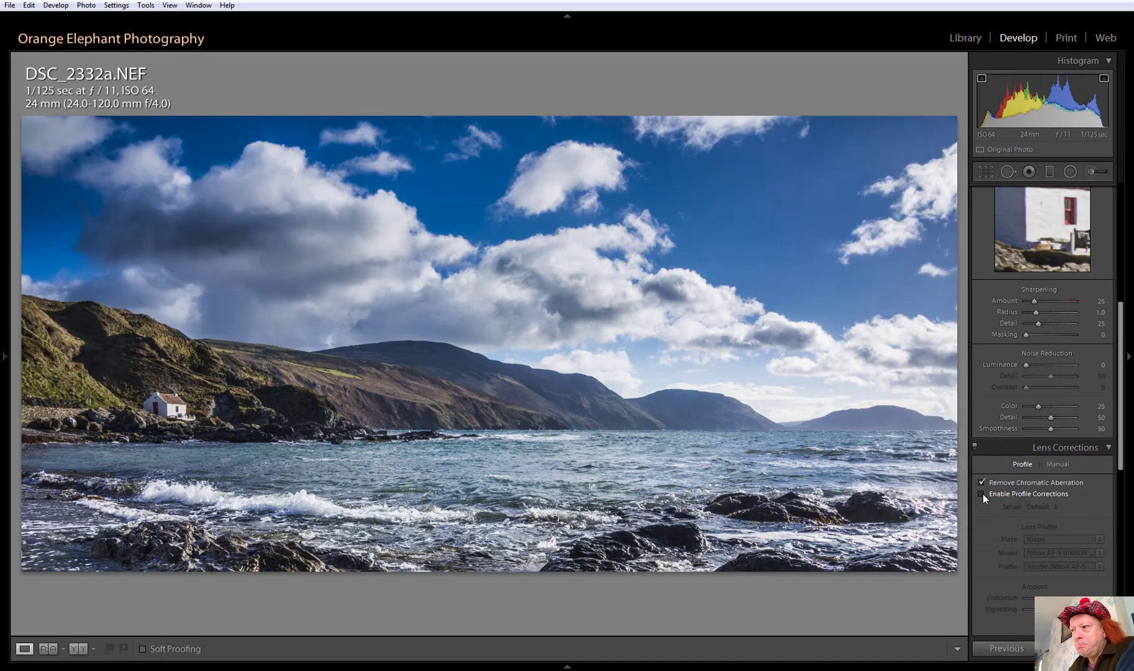
click(982, 494)
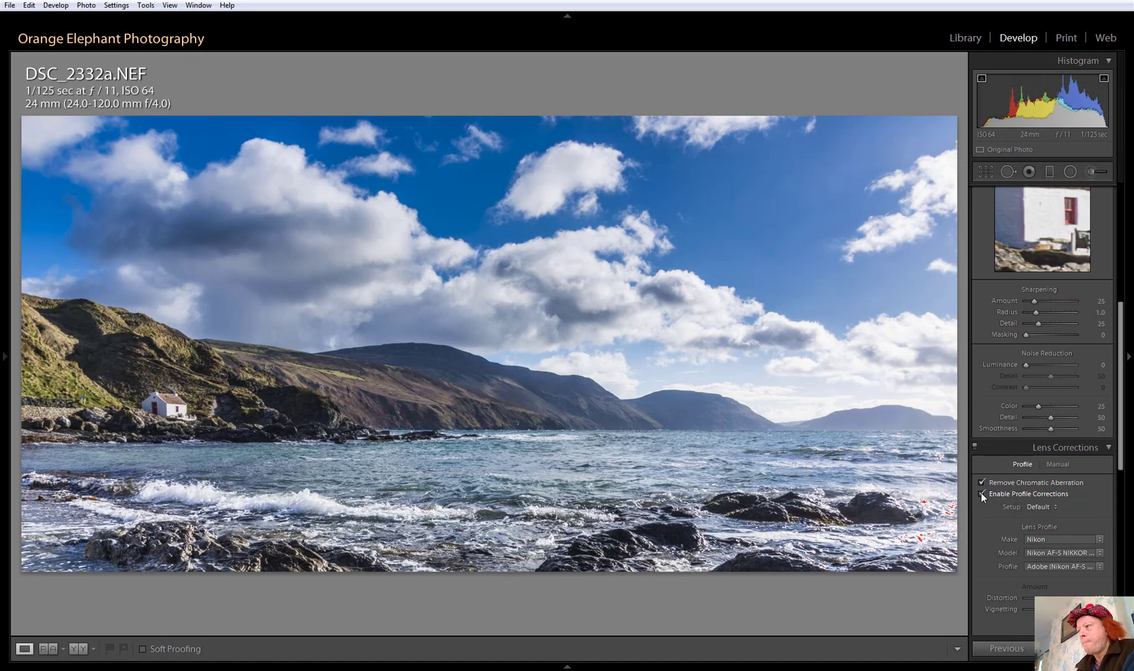
click(985, 494)
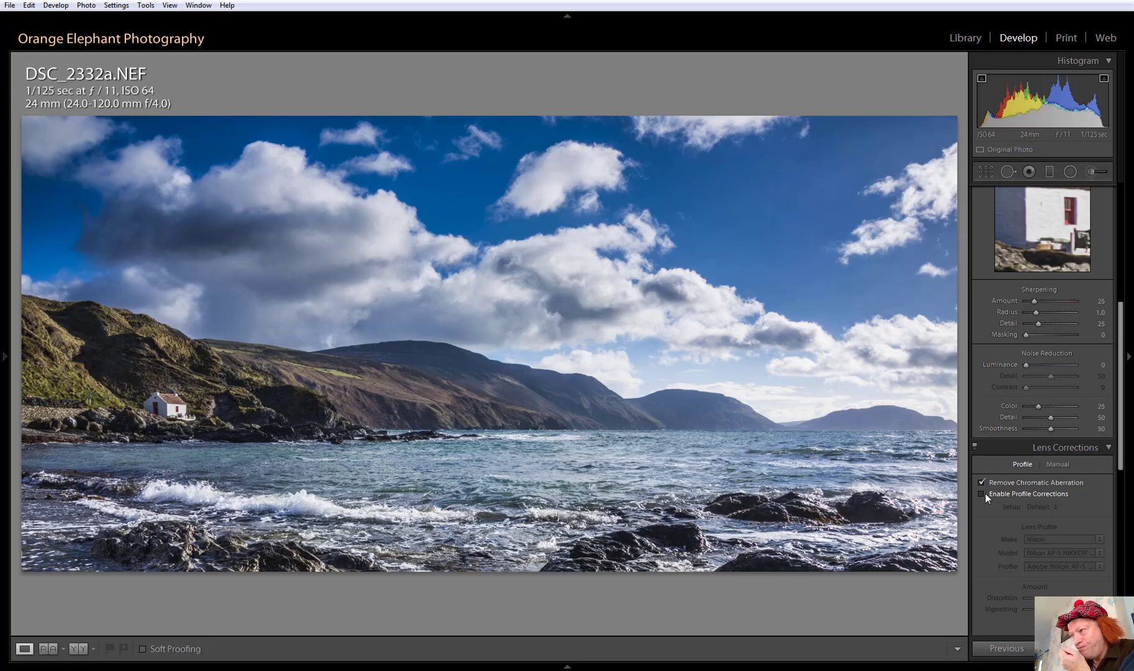
click(985, 493)
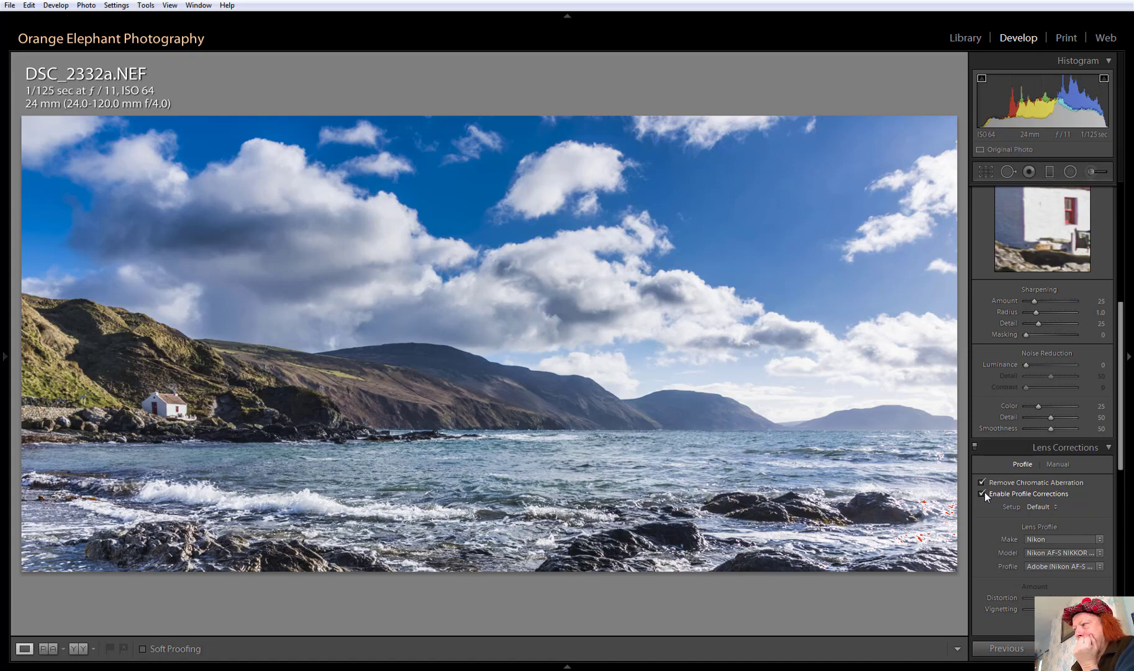
click(983, 494)
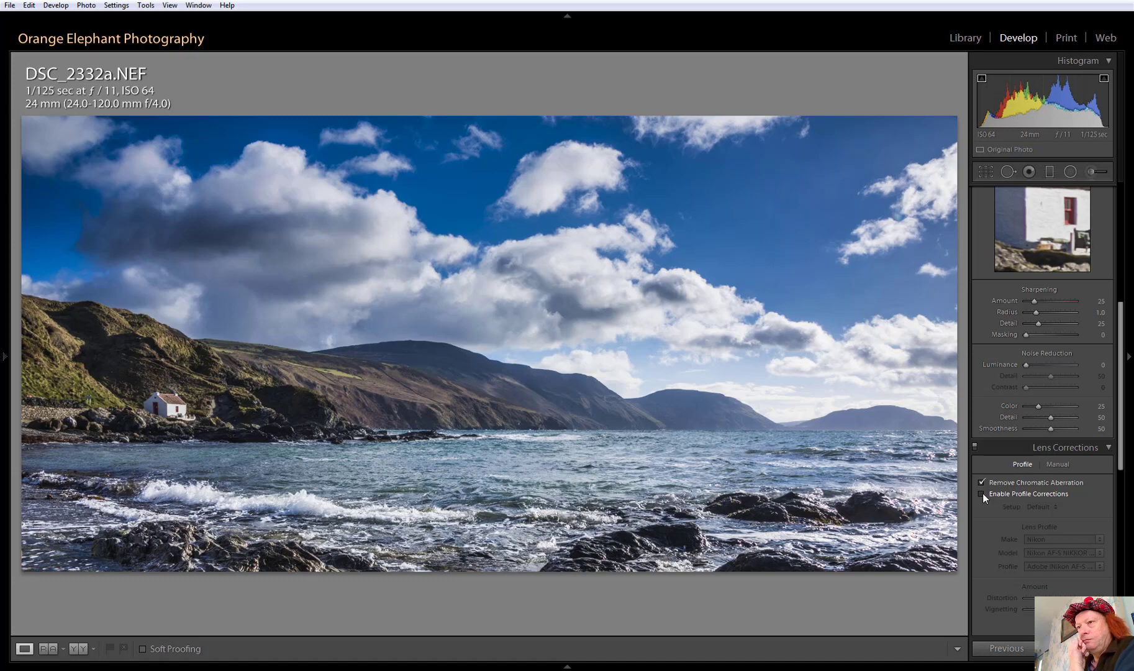
click(983, 494)
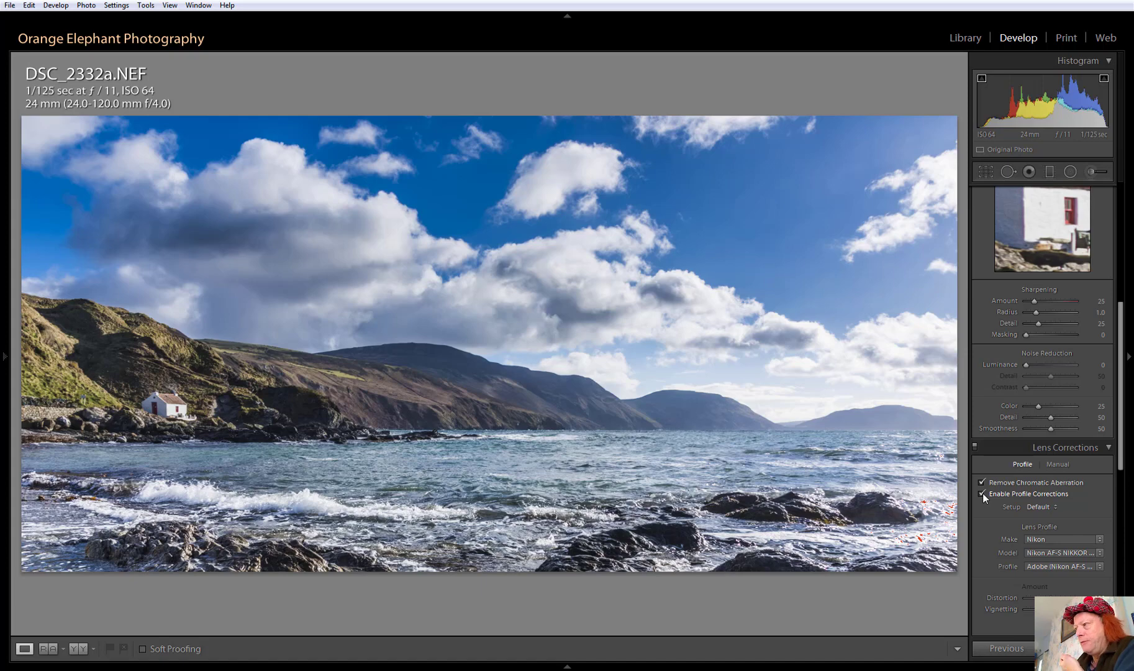
click(982, 493)
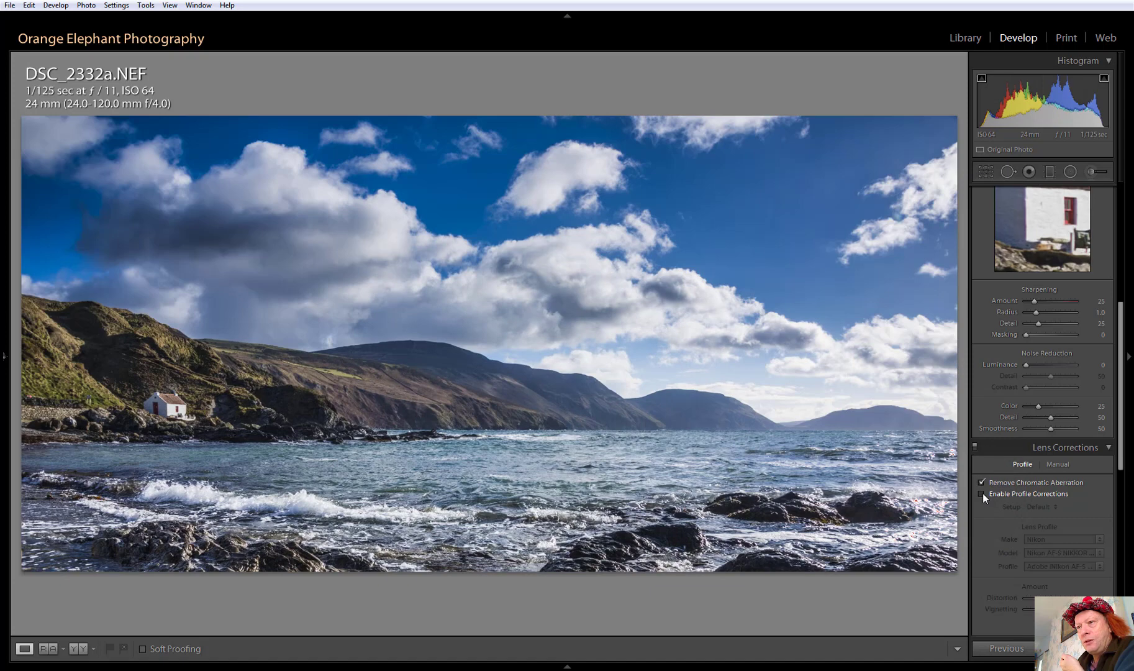
click(983, 493)
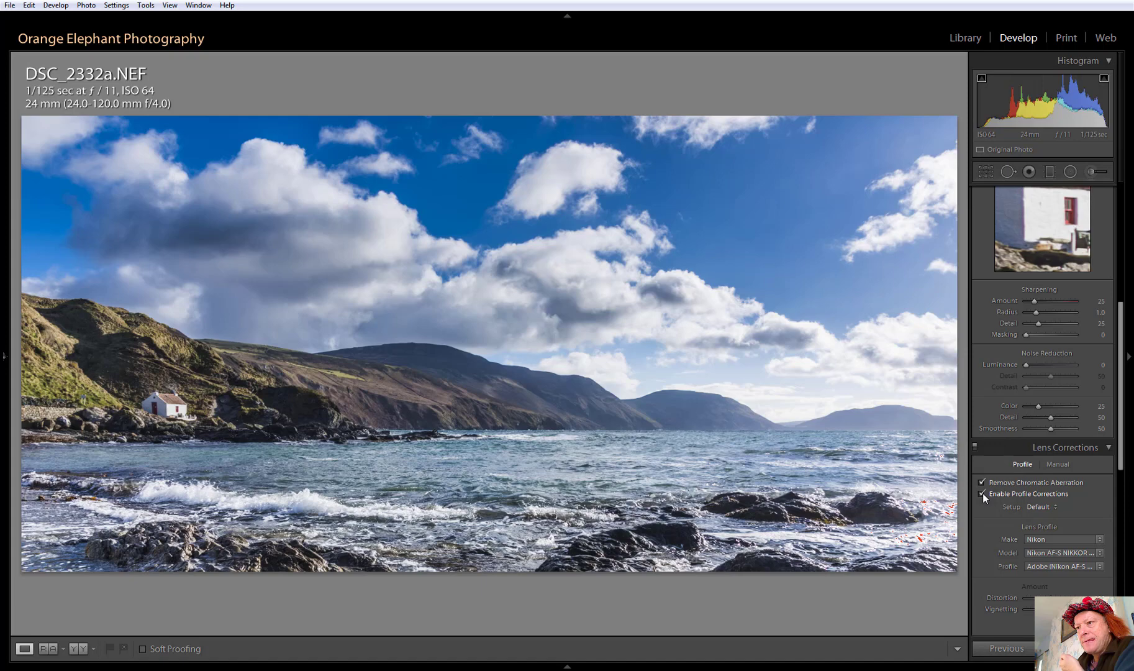
click(983, 494)
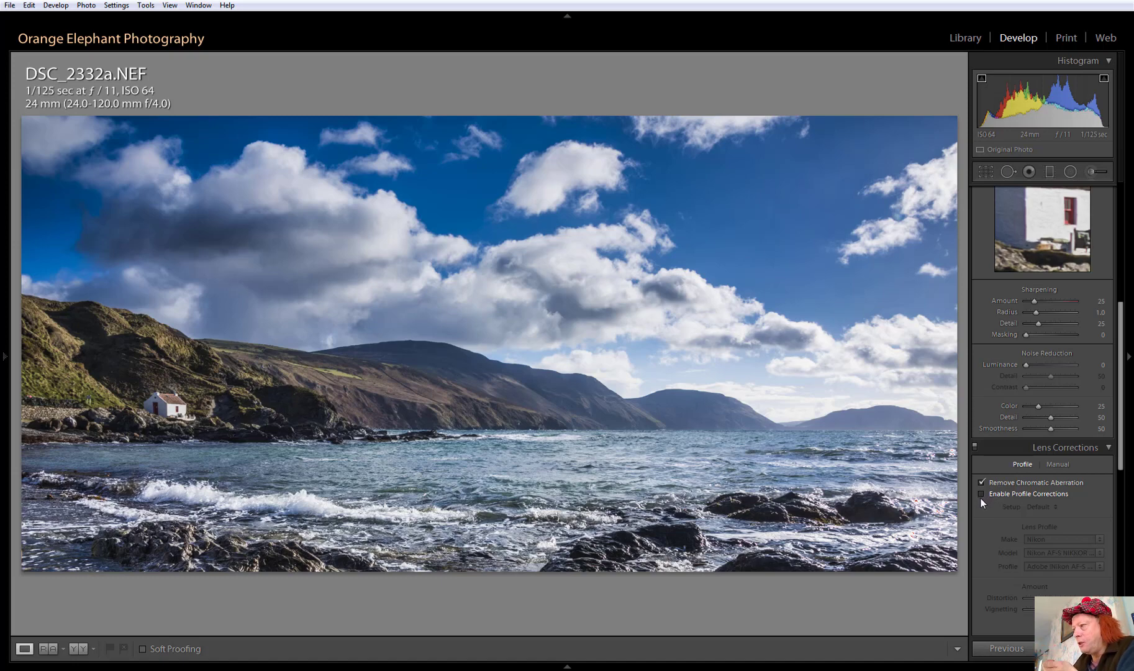
click(981, 494)
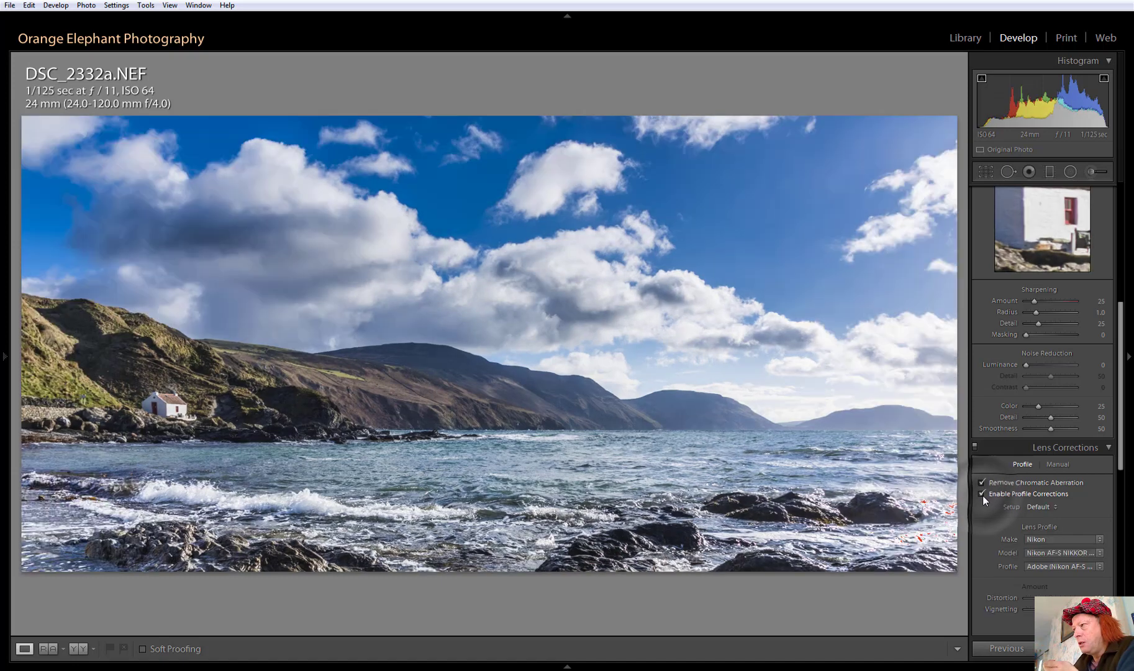
click(981, 493)
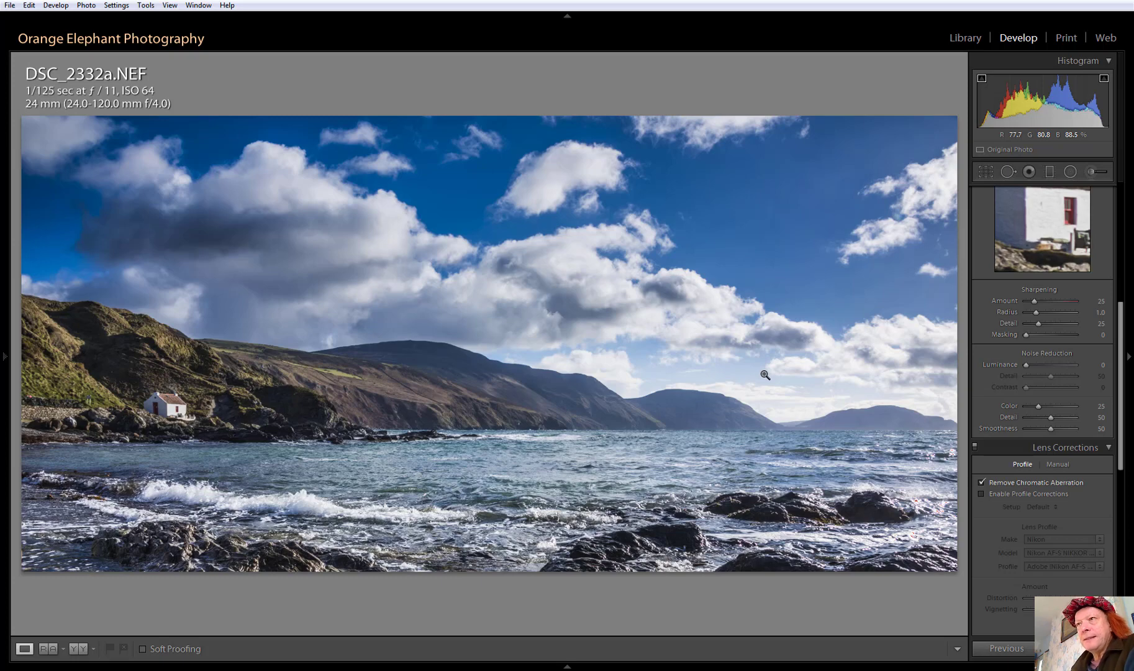
Step: Compare the photo before and after side by side, and review the edited version in full screen
click(77, 649)
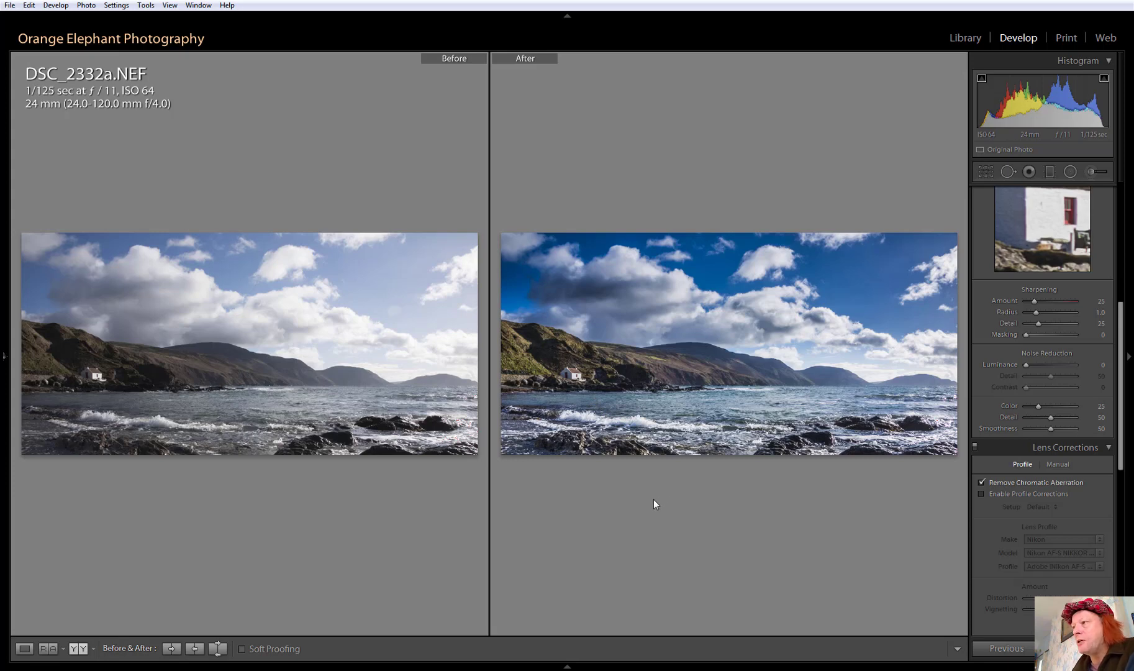
click(25, 648)
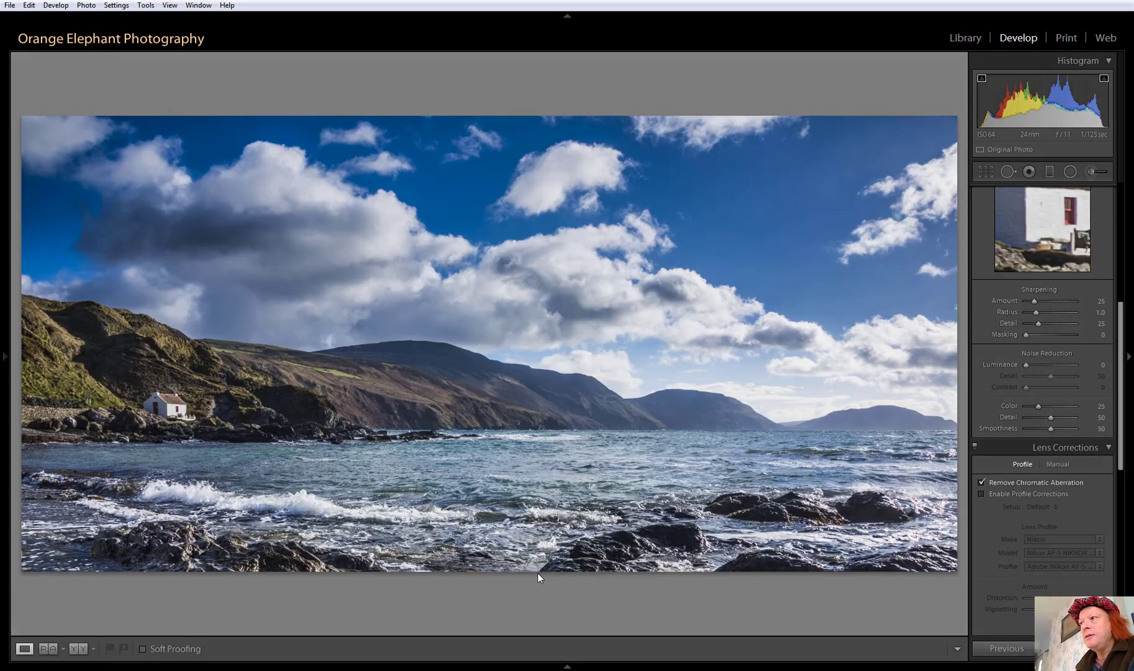
key(f)
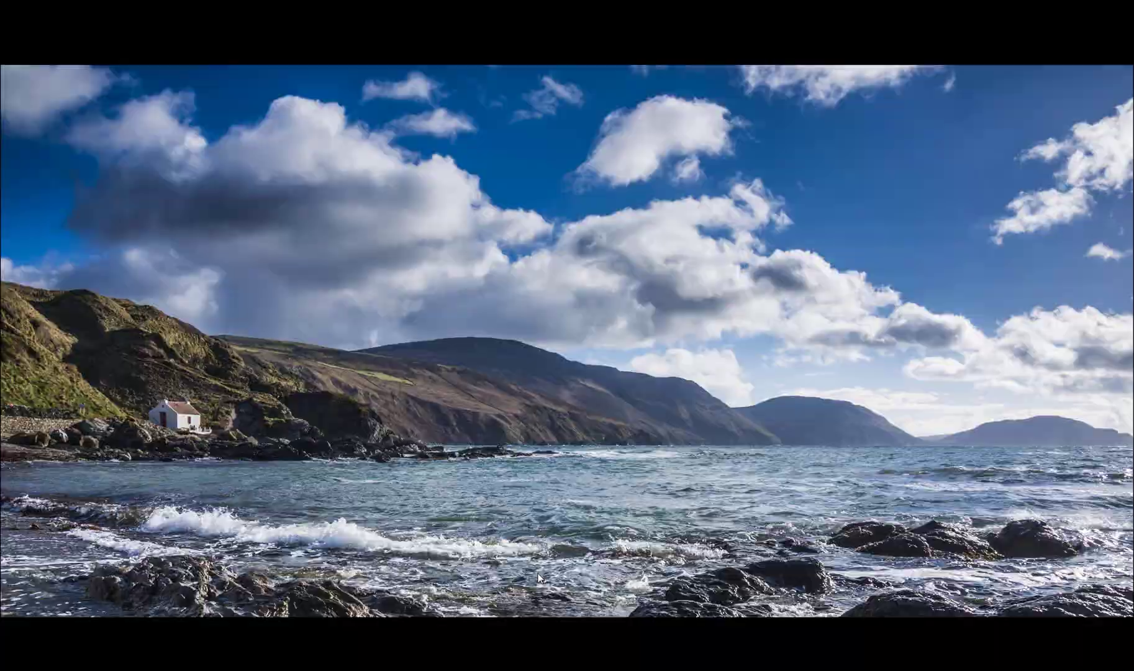
key(f)
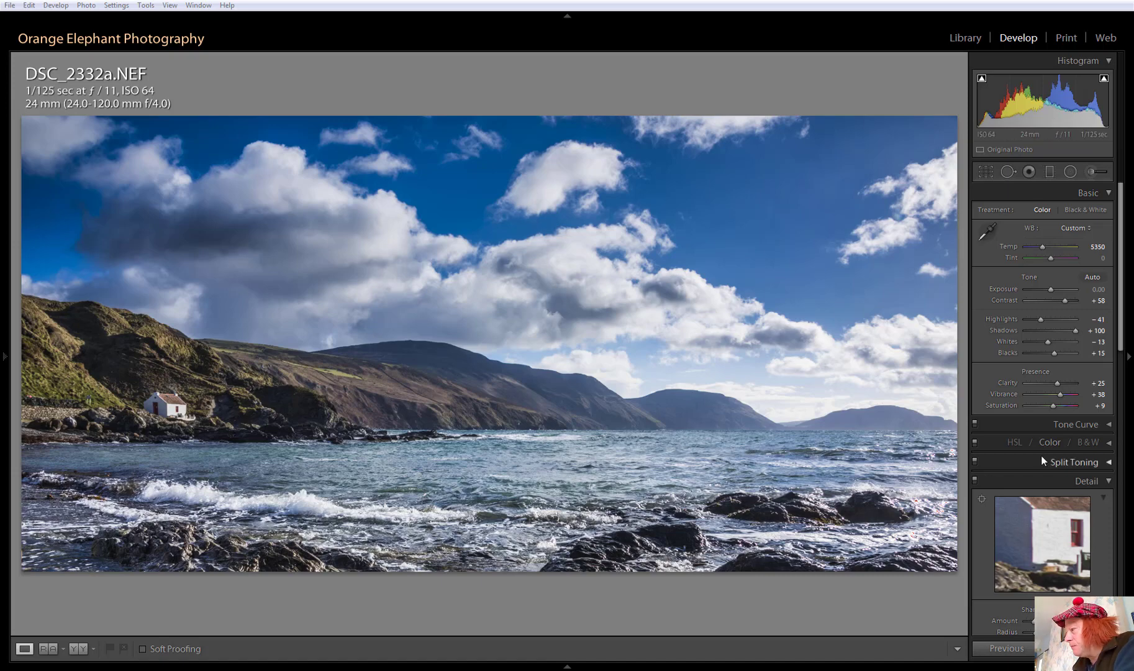
Step: Sharpen the photo with masking 88, using the mask preview to limit it to edges, and a sharpening amount of 95
drag(1125, 357, 1130, 410)
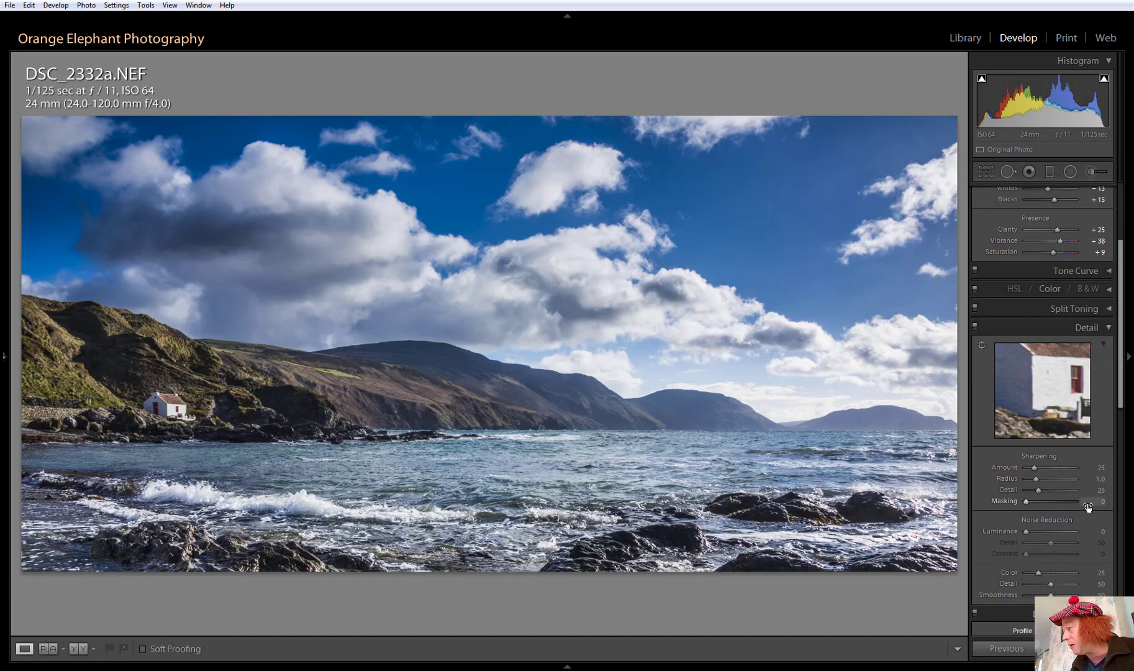
drag(1085, 505, 1088, 504)
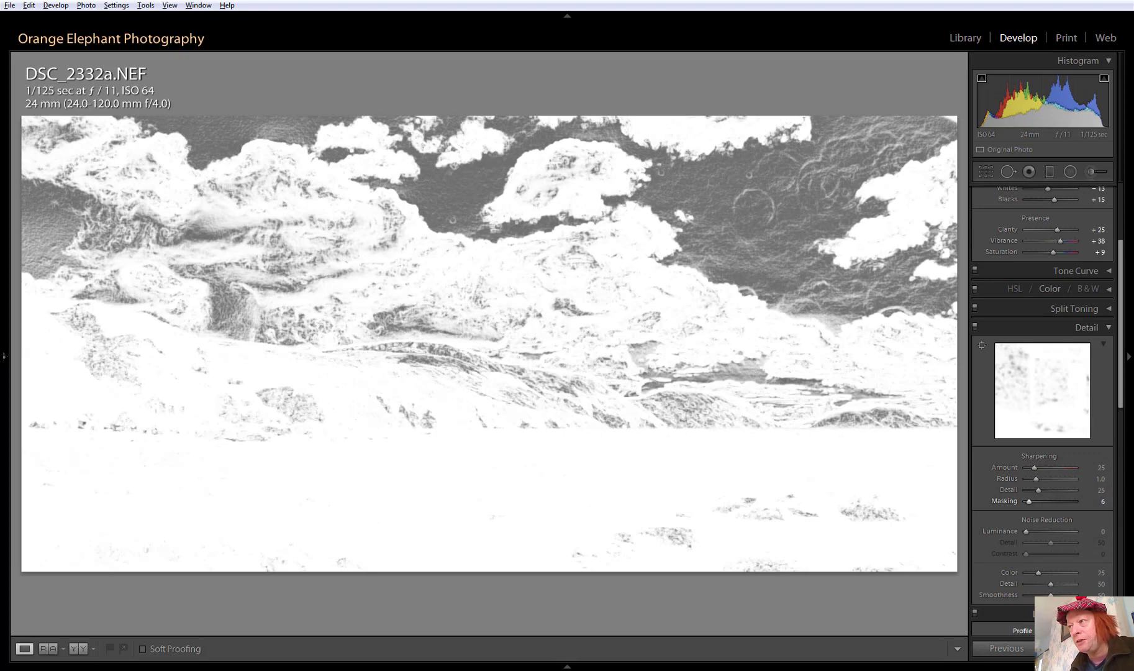
drag(1088, 504, 1108, 505)
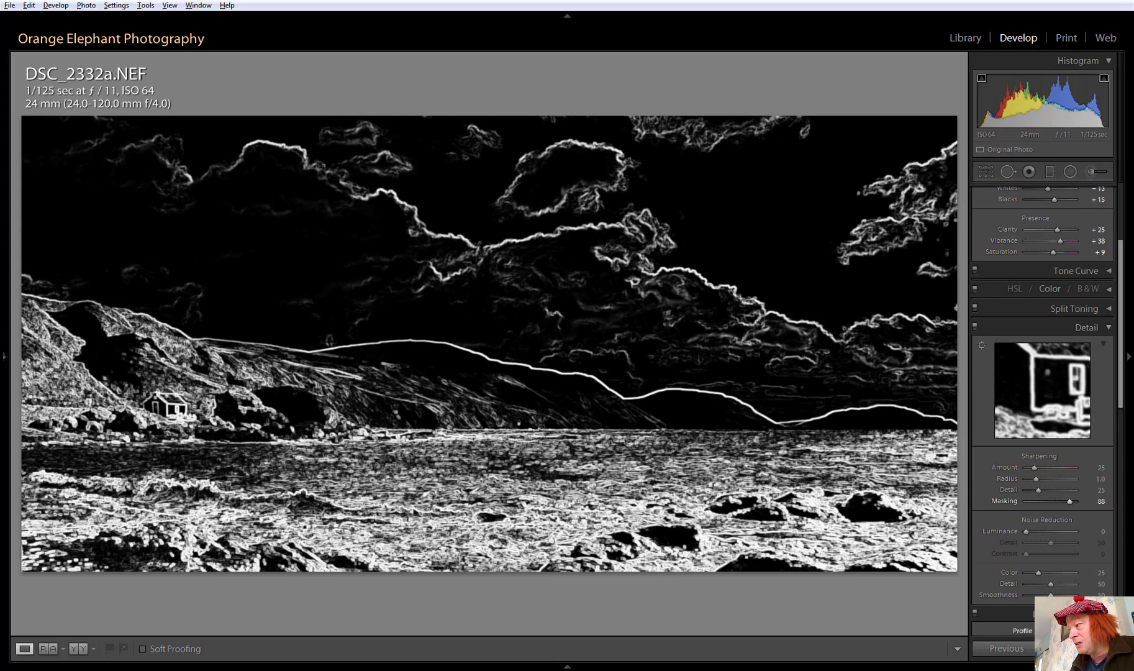
drag(1069, 500, 1070, 501)
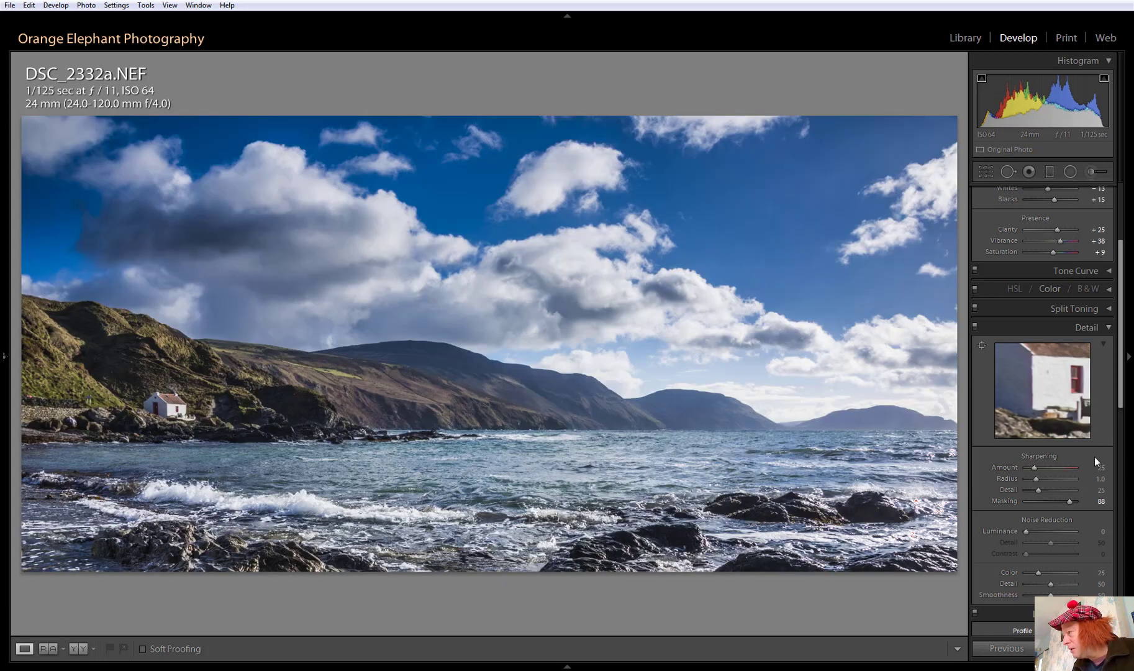
drag(1084, 468, 1114, 467)
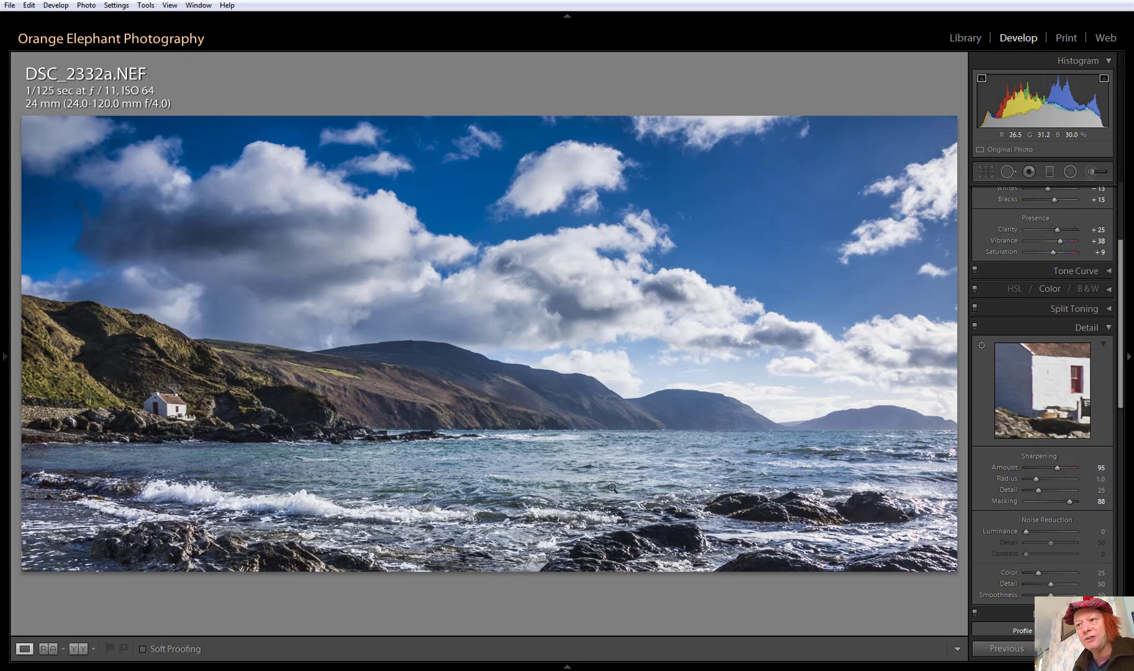
Step: Compare the sharpened photo with its original side by side, return to the single-photo view and show it in full screen
click(79, 649)
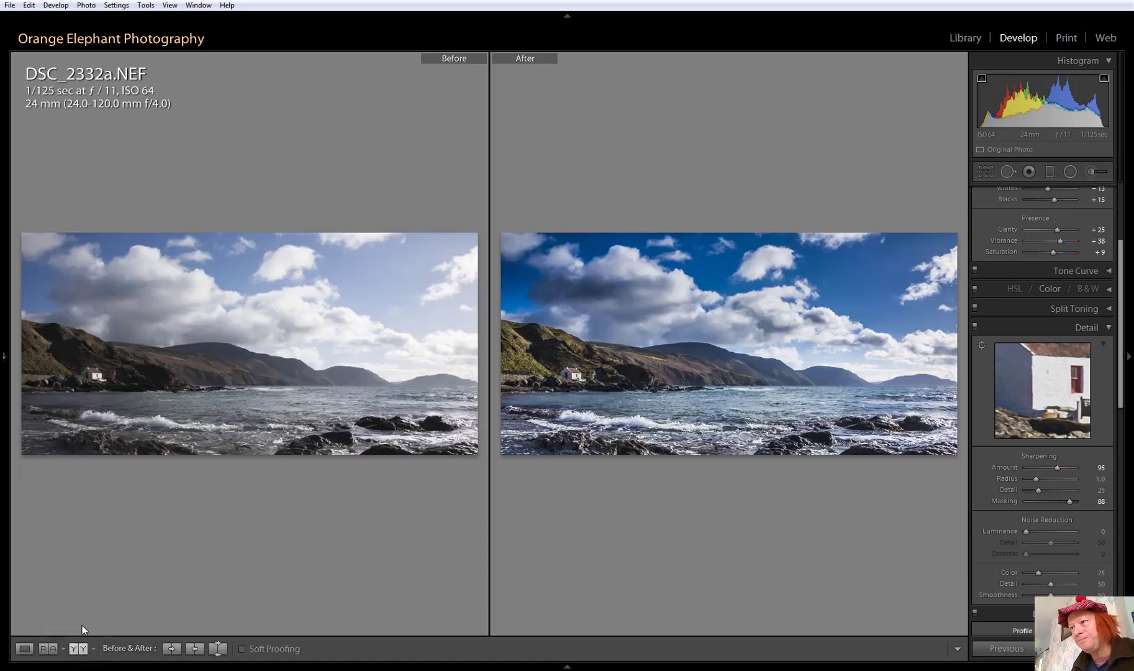
click(25, 649)
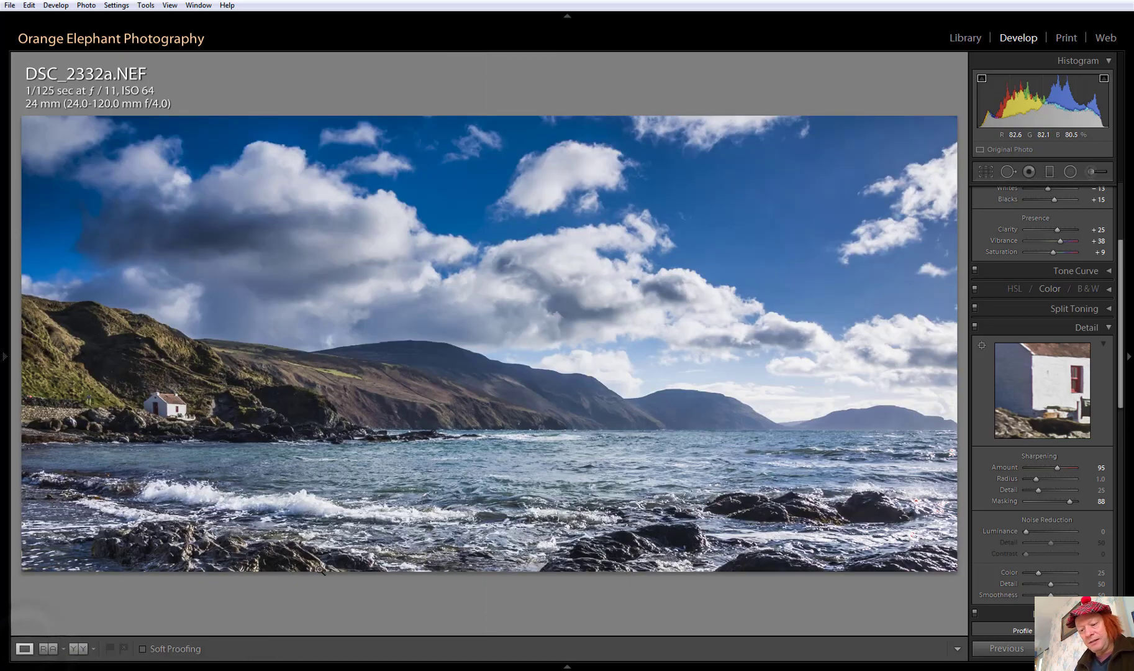
key(f)
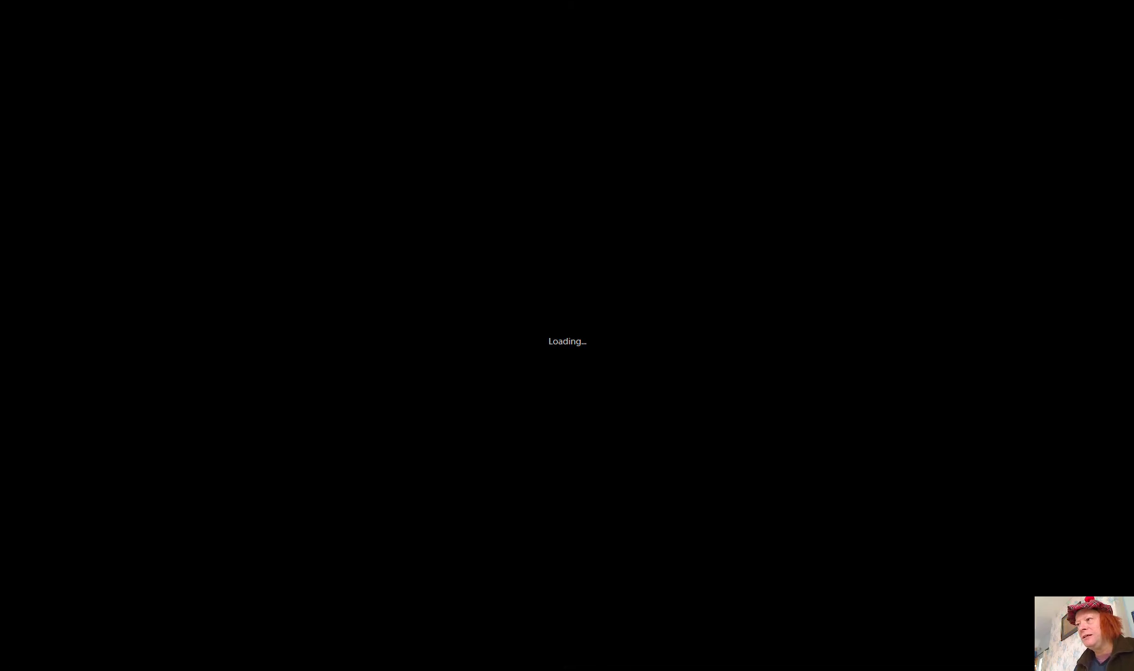